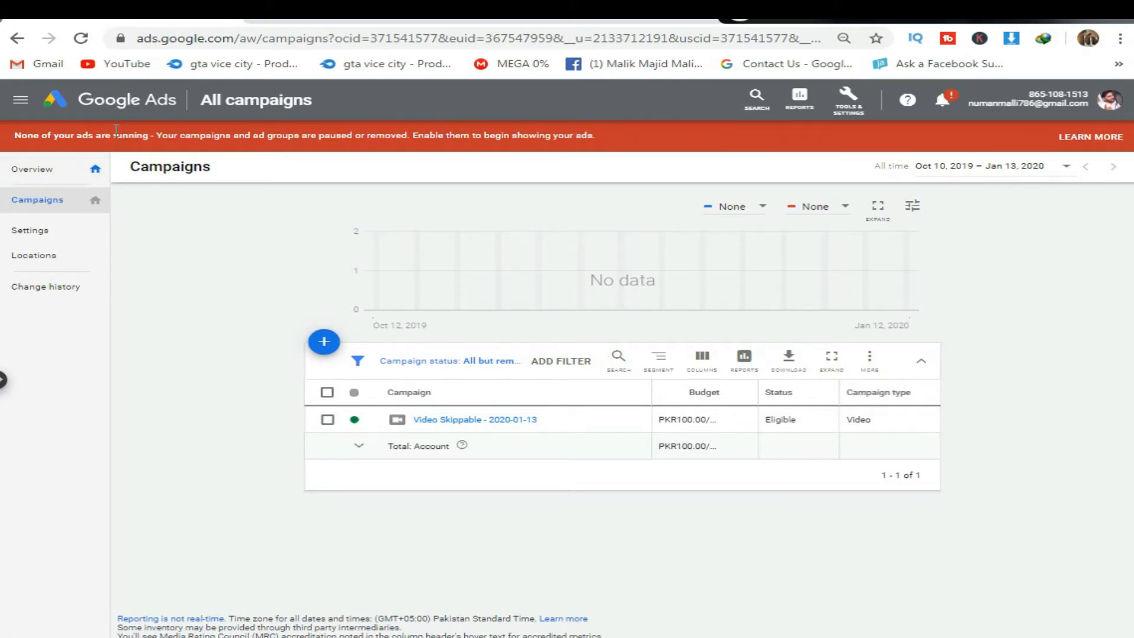
# Step: Open the account overview, examine the skippable ad on the open YouTube video in default player view, and return to Google Ads
pyautogui.click(120, 100)
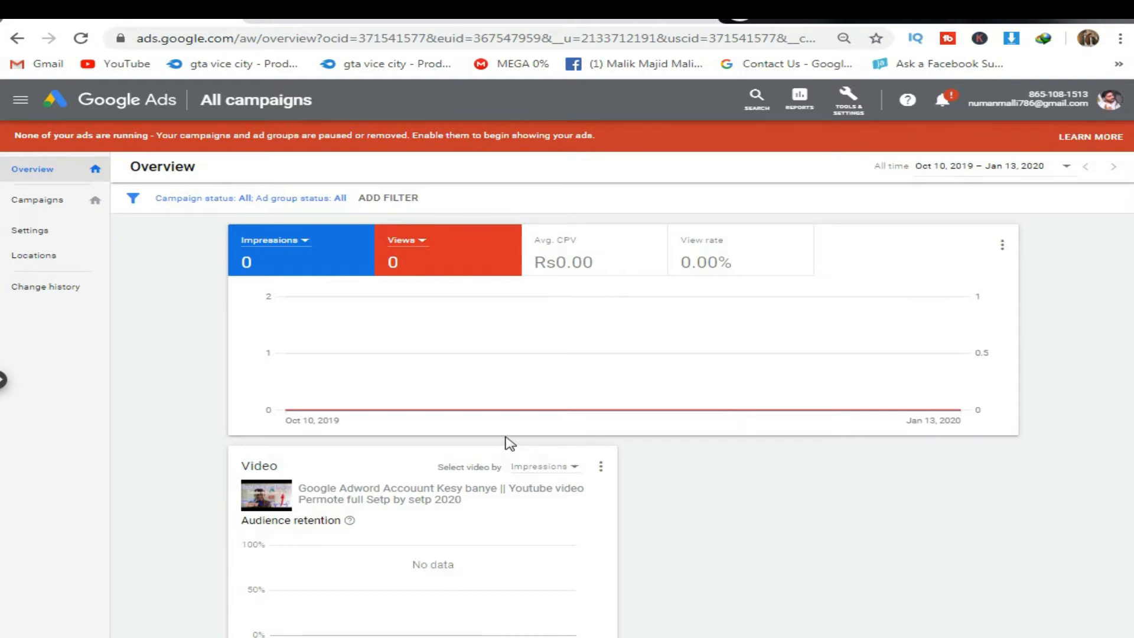
pyautogui.moveTo(514, 399)
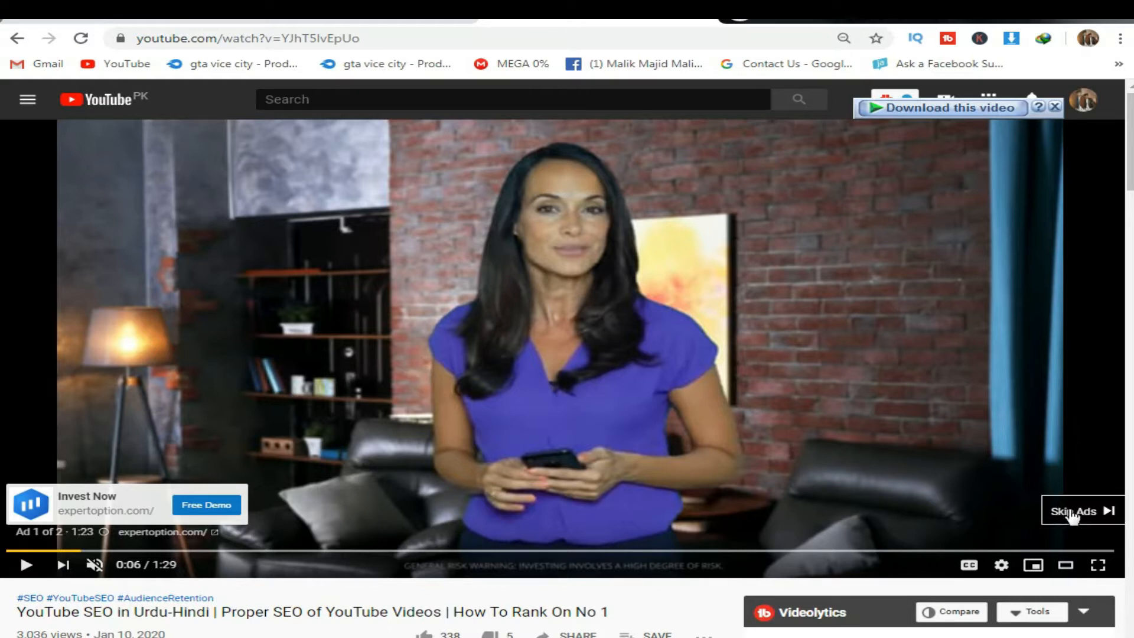
pyautogui.click(74, 14)
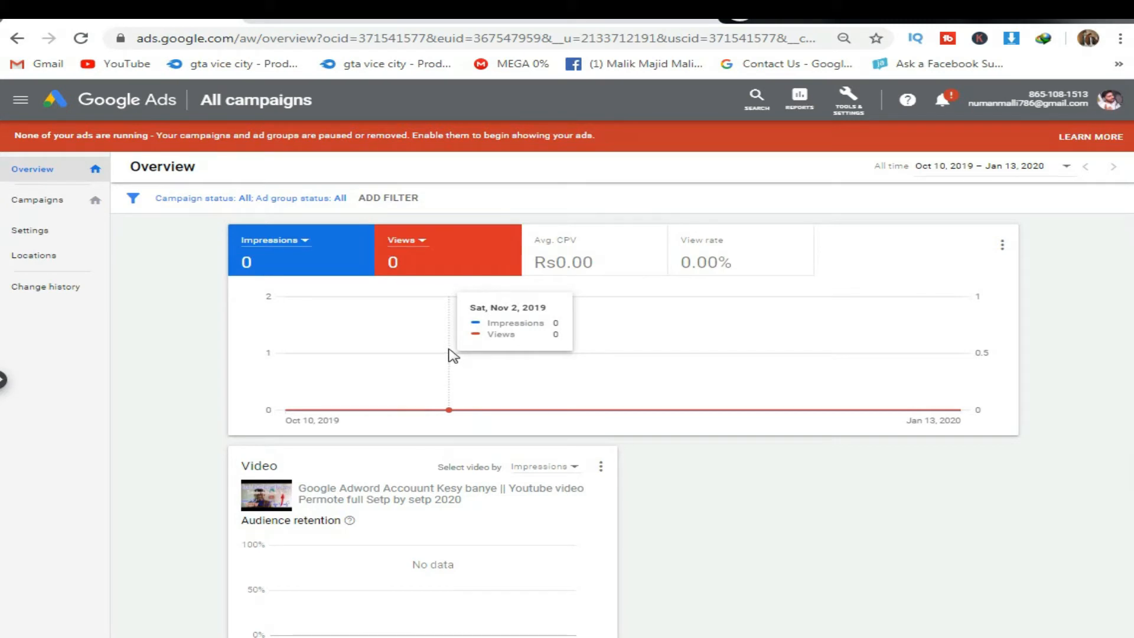
pyautogui.click(381, 14)
pyautogui.click(572, 14)
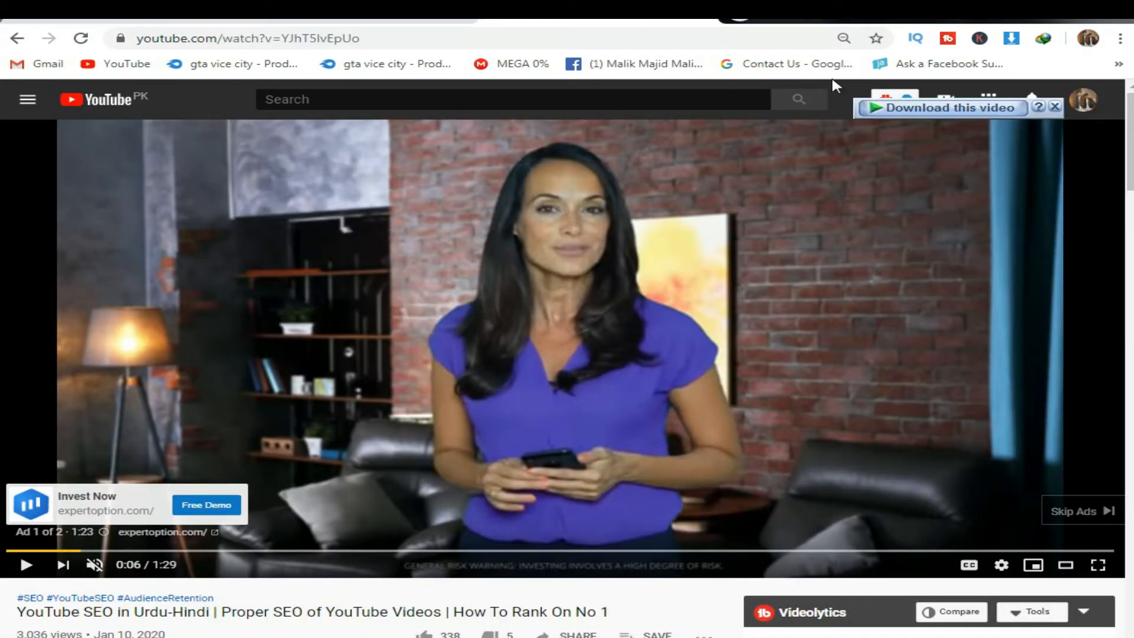
pyautogui.click(1066, 566)
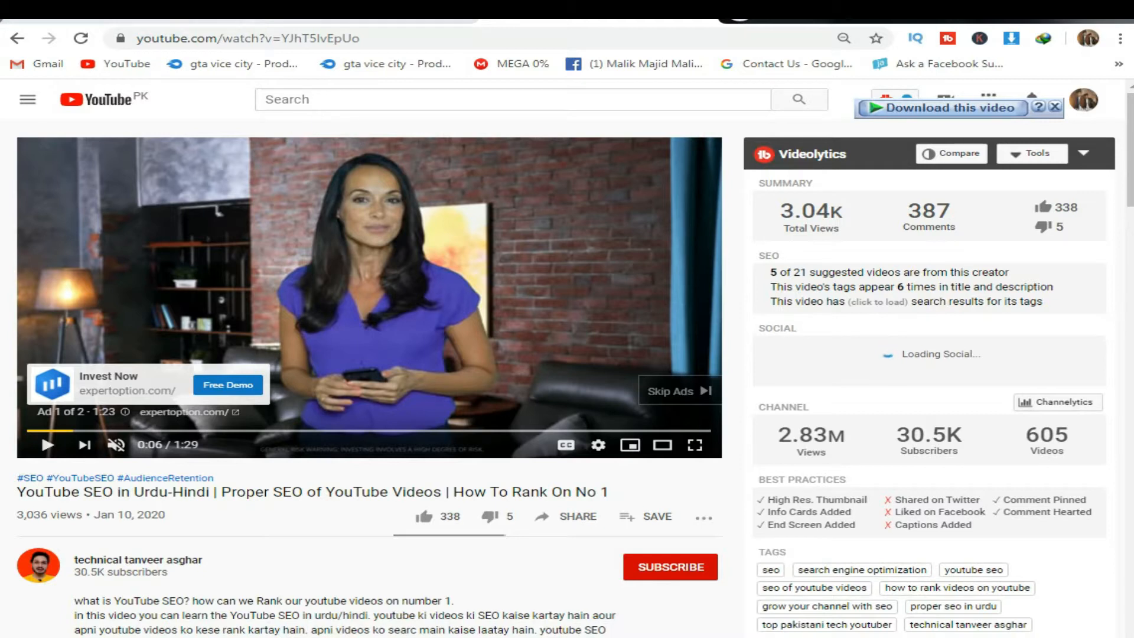
pyautogui.click(159, 11)
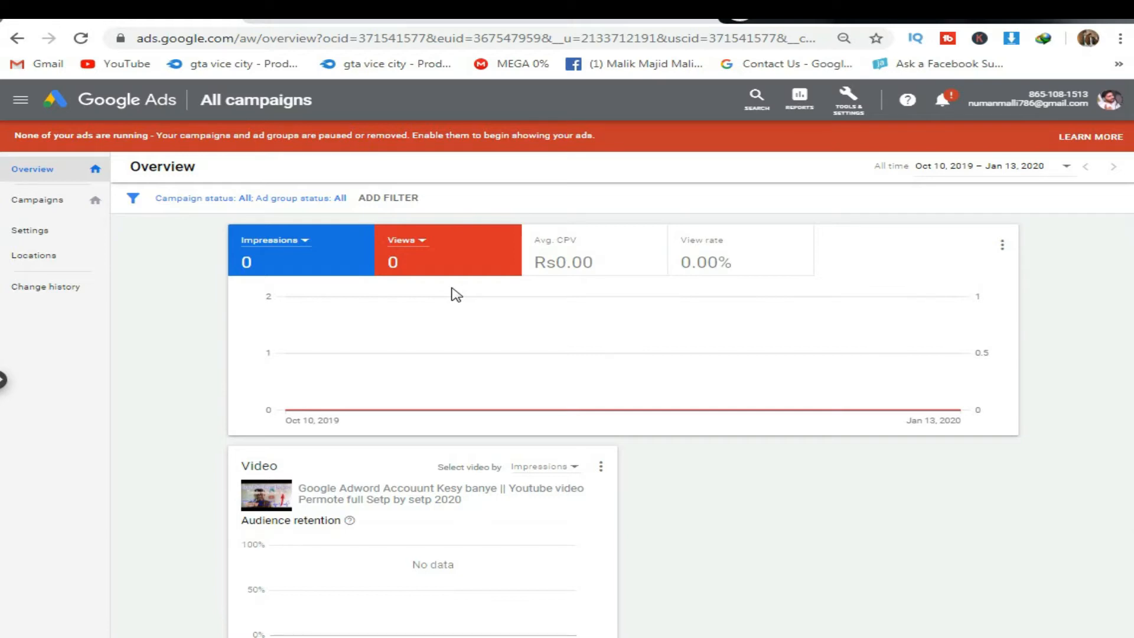
pyautogui.moveTo(473, 306)
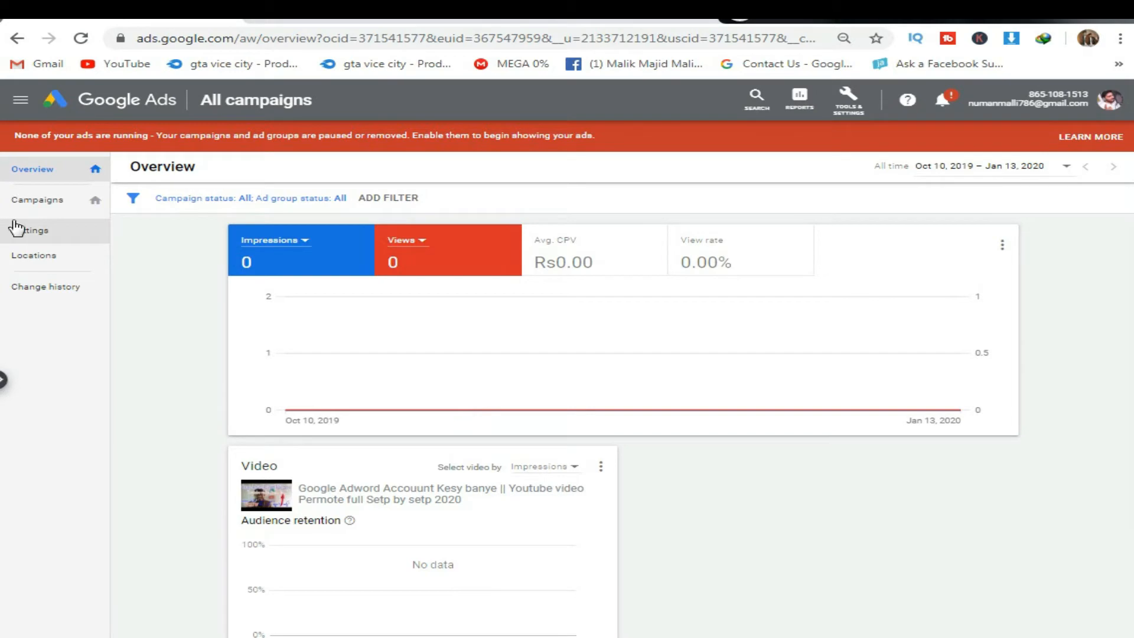
# Step: Create a new Video campaign with the Brand awareness and reach goal and the Skippable in-stream subtype
pyautogui.click(35, 204)
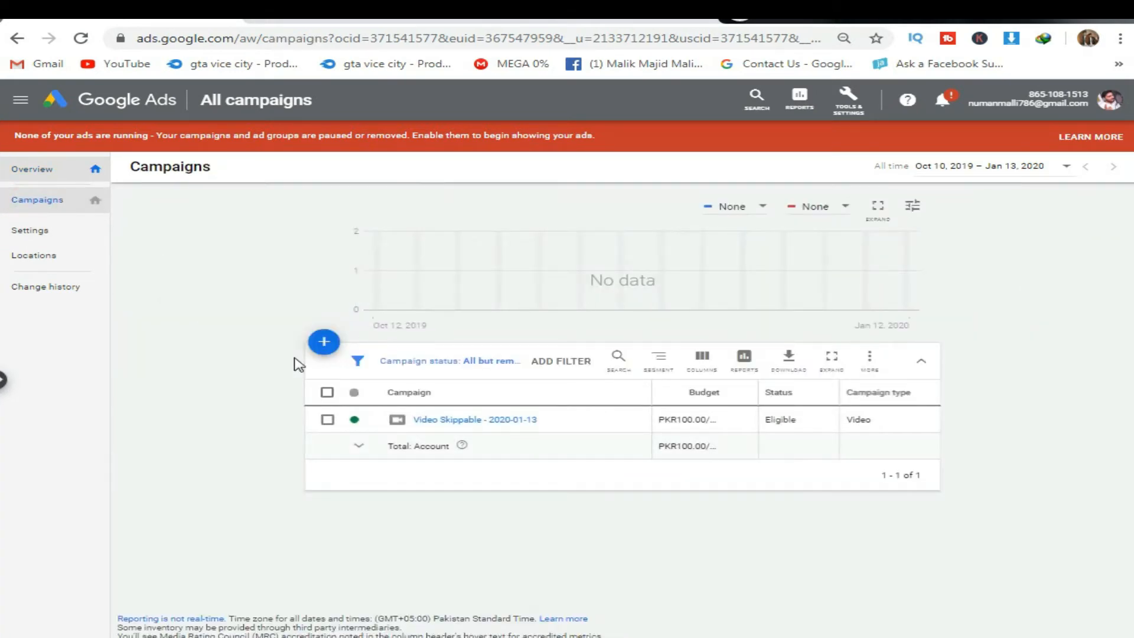
pyautogui.click(324, 341)
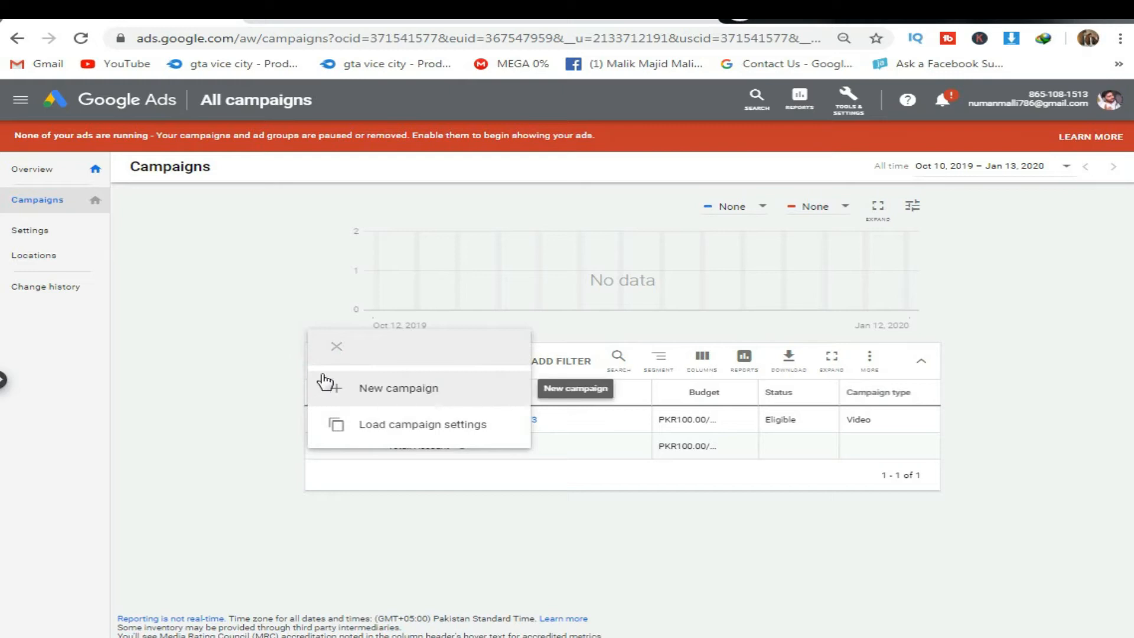
pyautogui.click(404, 399)
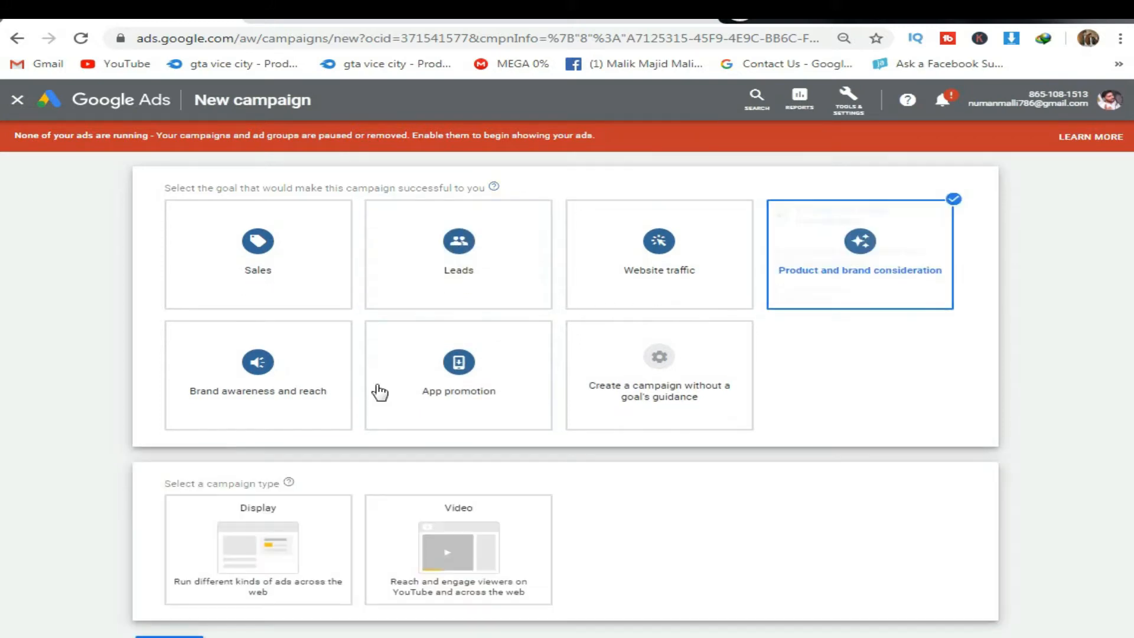
pyautogui.click(276, 379)
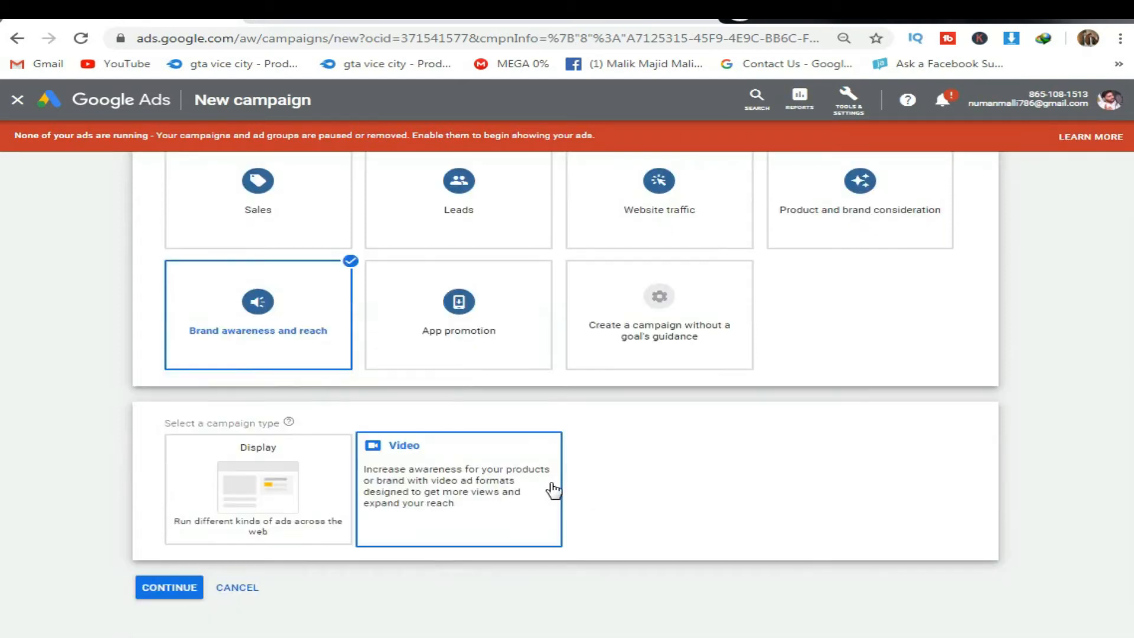
pyautogui.click(526, 501)
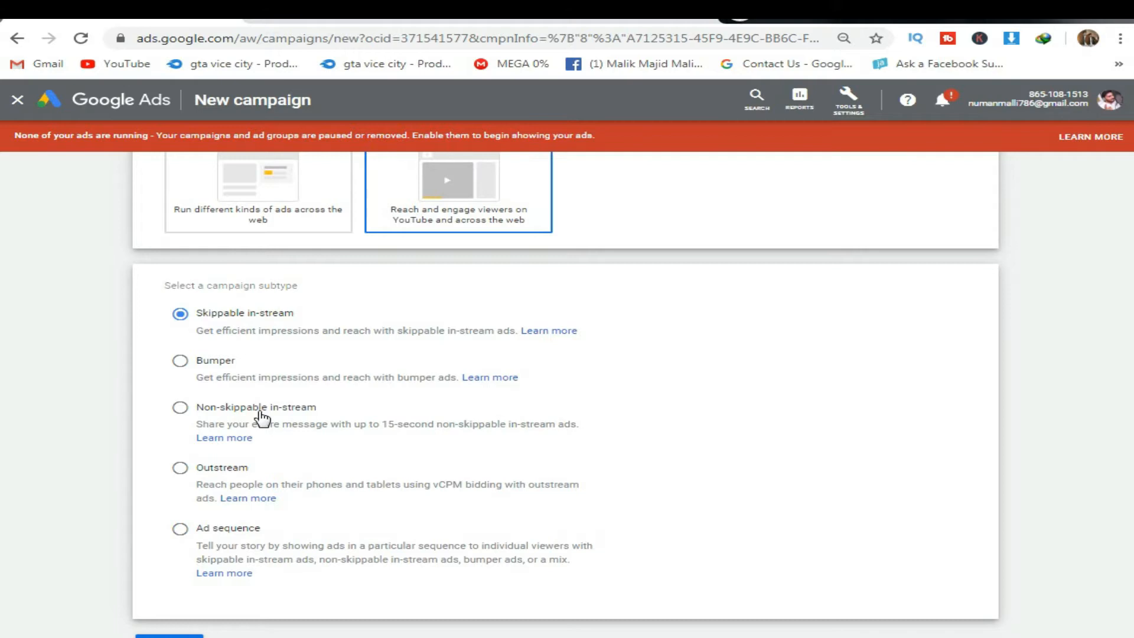
pyautogui.scroll(-1, 262, 418)
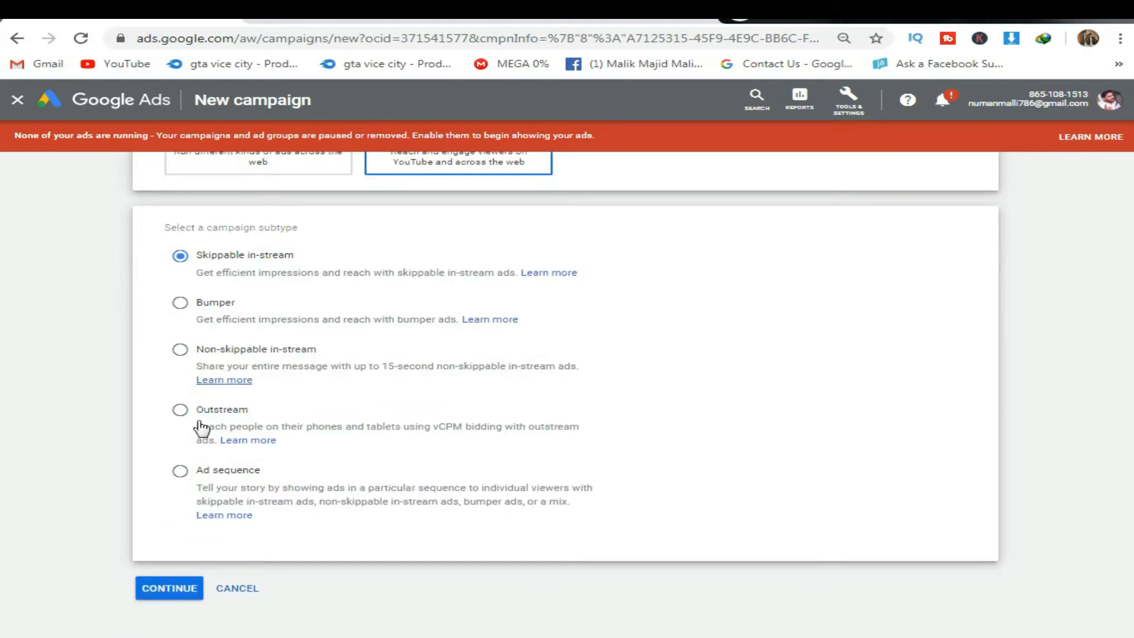
pyautogui.click(169, 596)
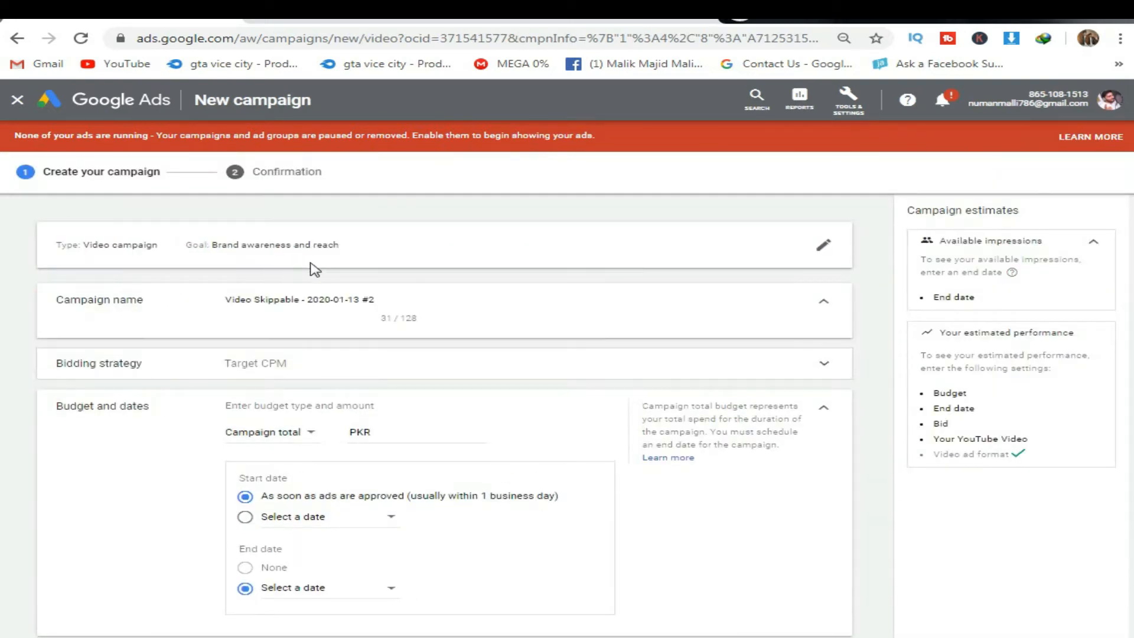
pyautogui.click(802, 166)
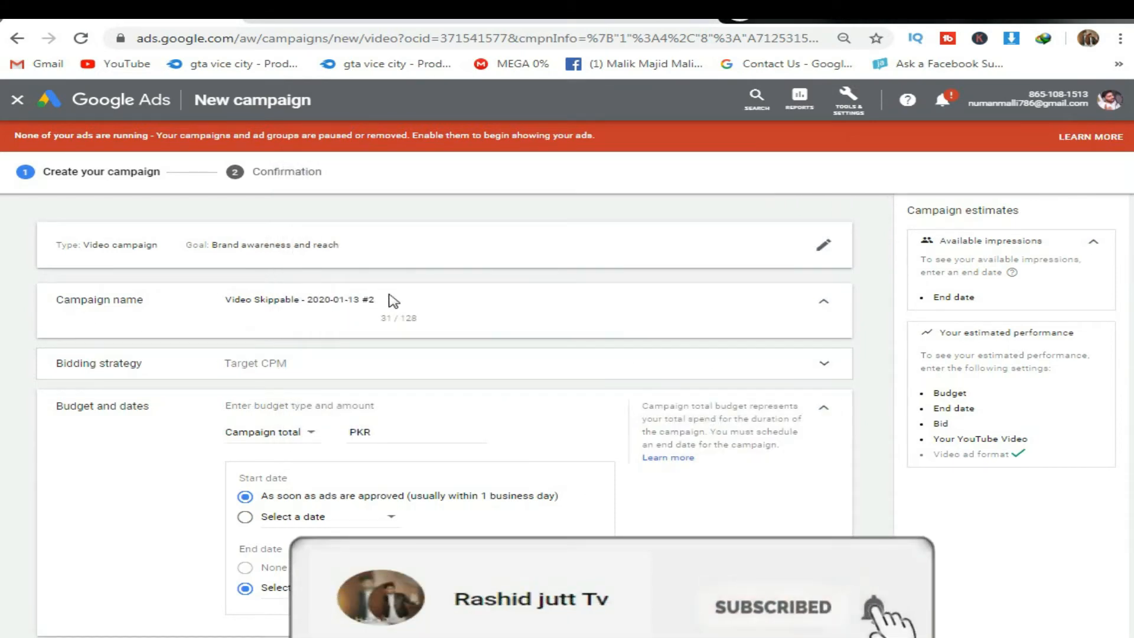
pyautogui.moveTo(392, 299); pyautogui.dragTo(223, 298)
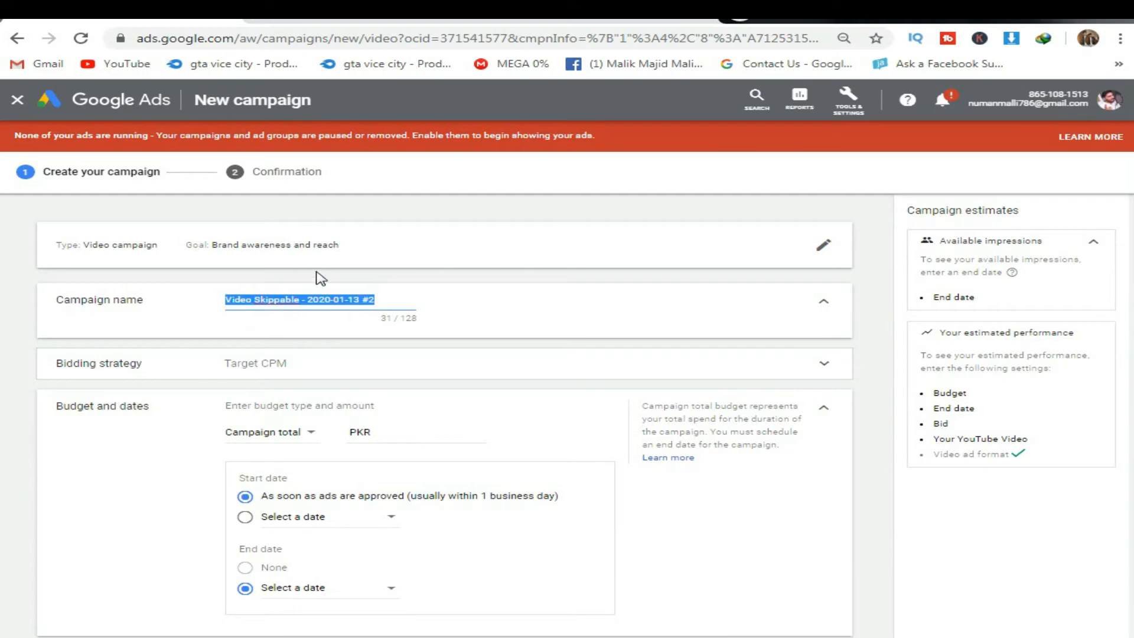
# Step: Change the campaign's budget type to Daily and set the amount to PKR 100
pyautogui.scroll(-1, 499, 290)
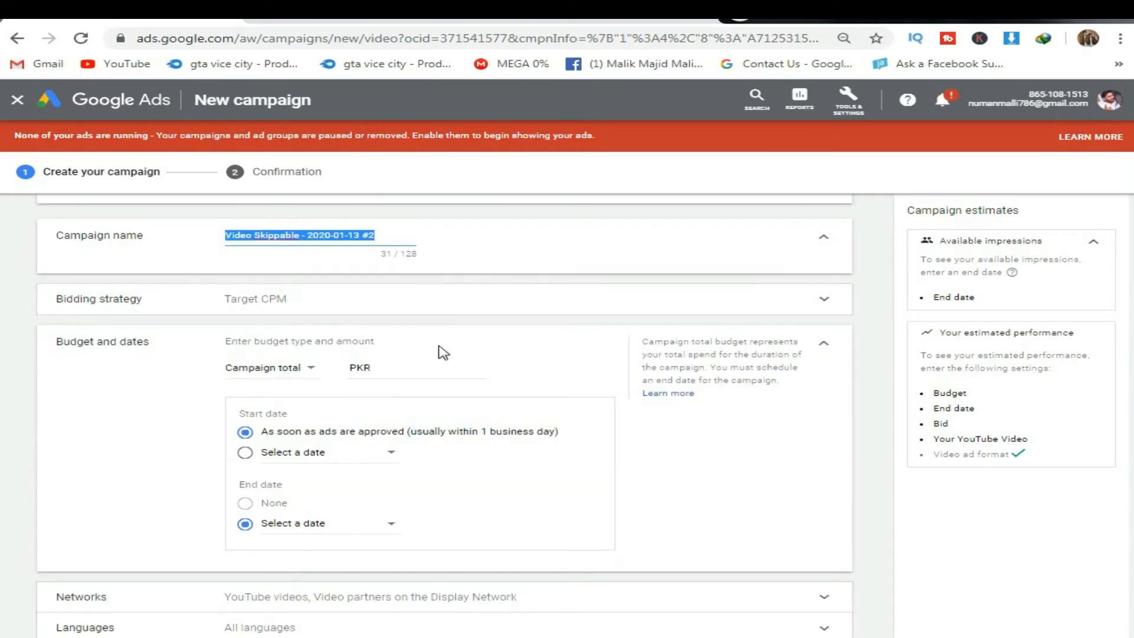
pyautogui.click(300, 371)
pyautogui.click(284, 383)
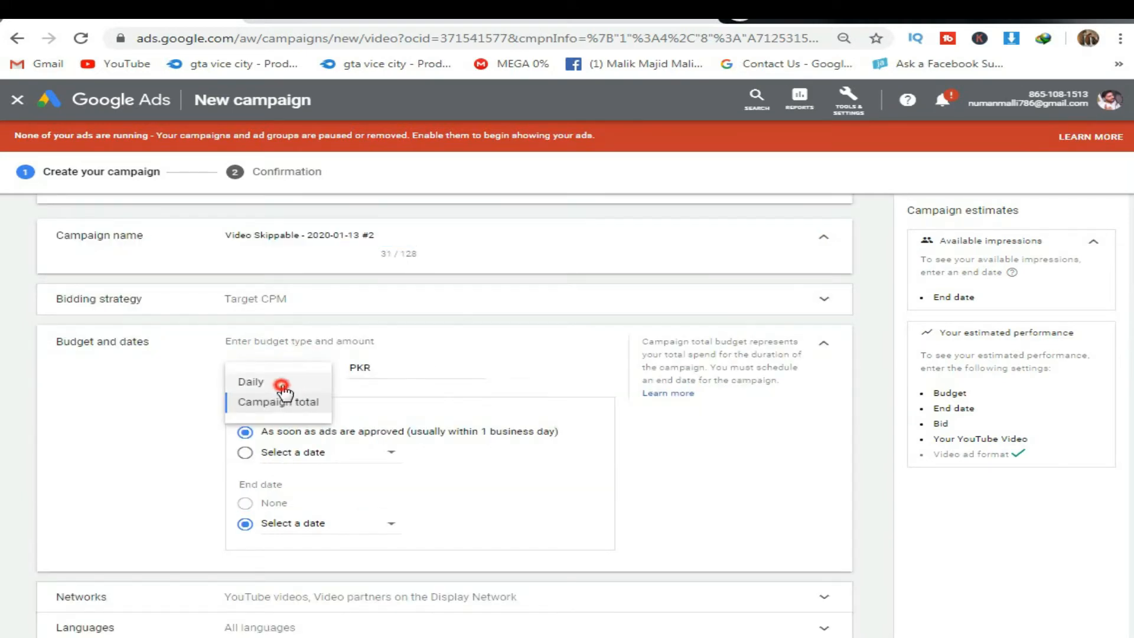
pyautogui.click(402, 363)
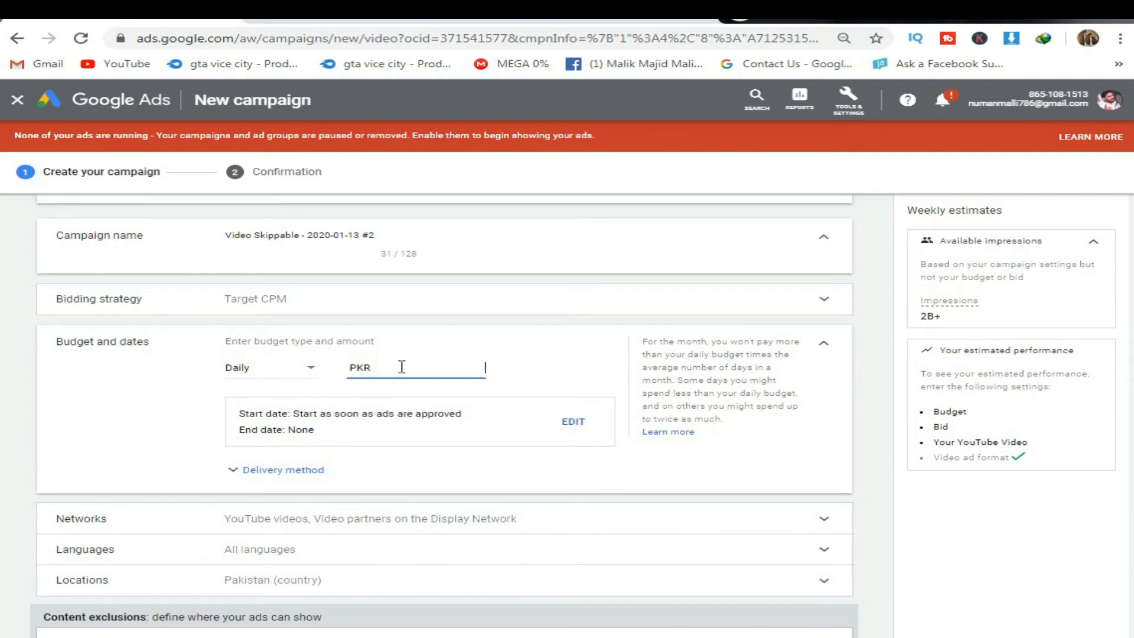
pyautogui.click(298, 371)
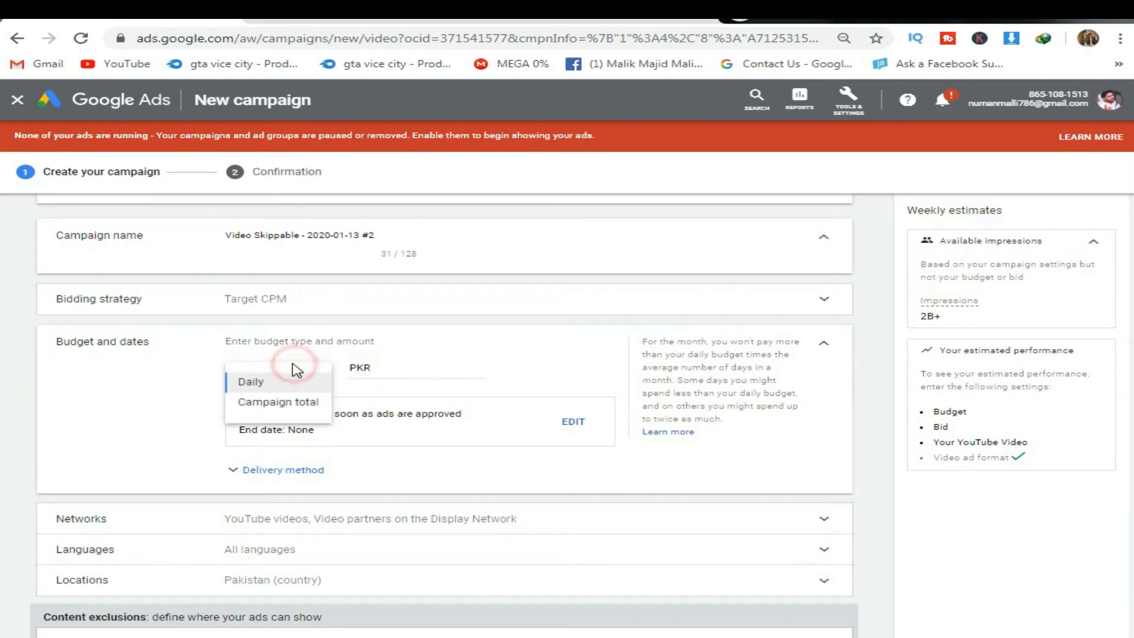
pyautogui.click(404, 365)
pyautogui.write('100')
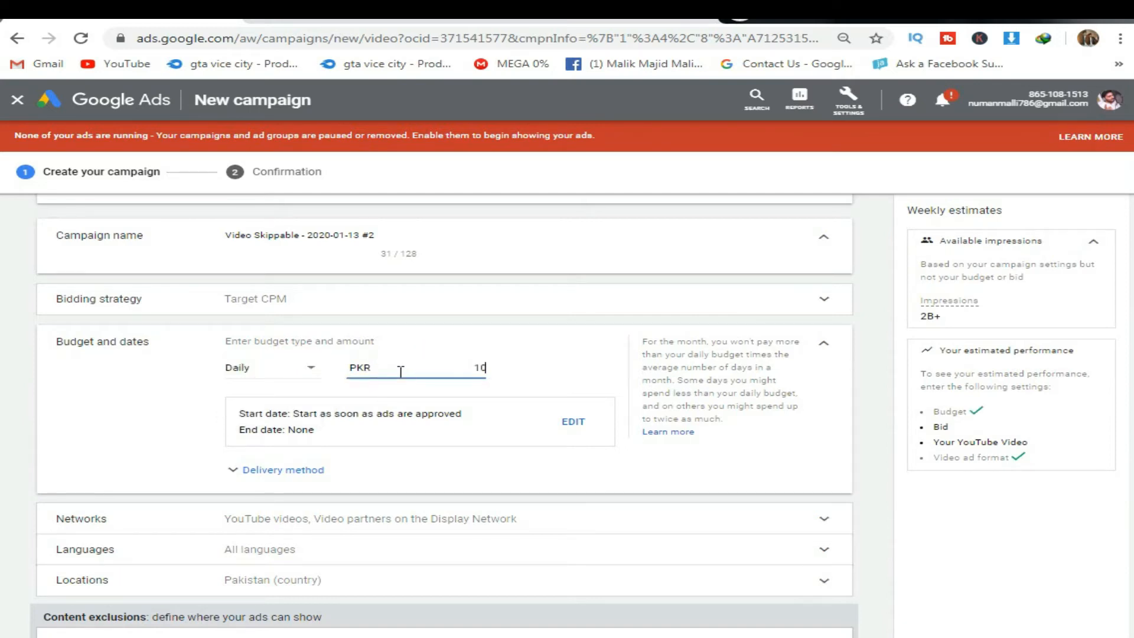
# Step: Exclude Video partners on the Display Network from the campaign's networks and collapse the network settings
pyautogui.scroll(-2, 371, 342)
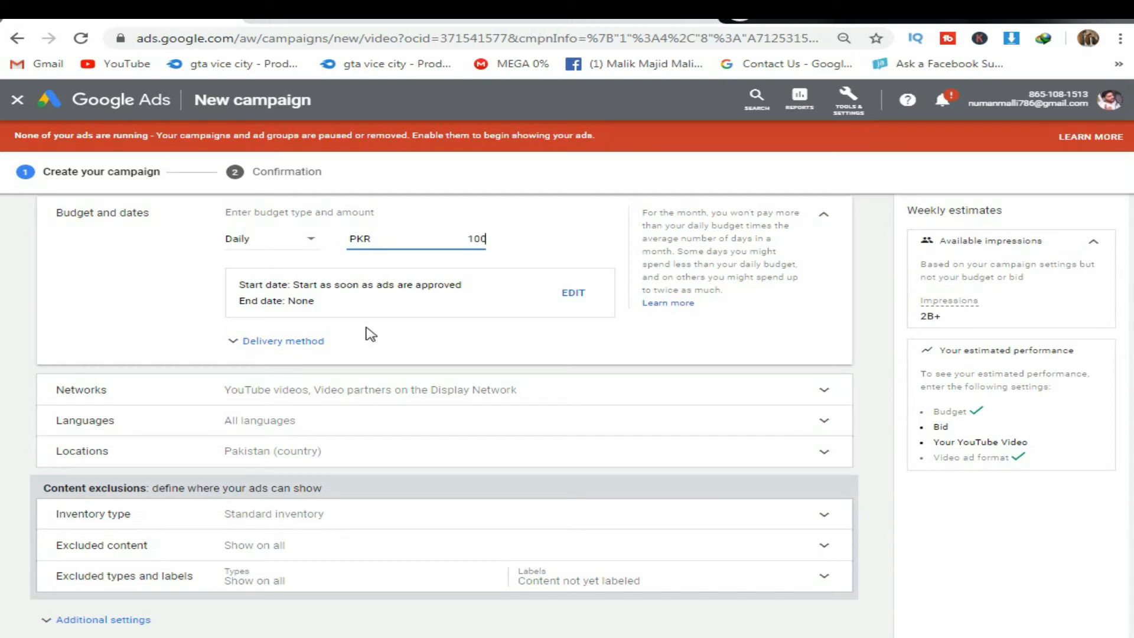
pyautogui.scroll(-1, 370, 335)
pyautogui.click(368, 331)
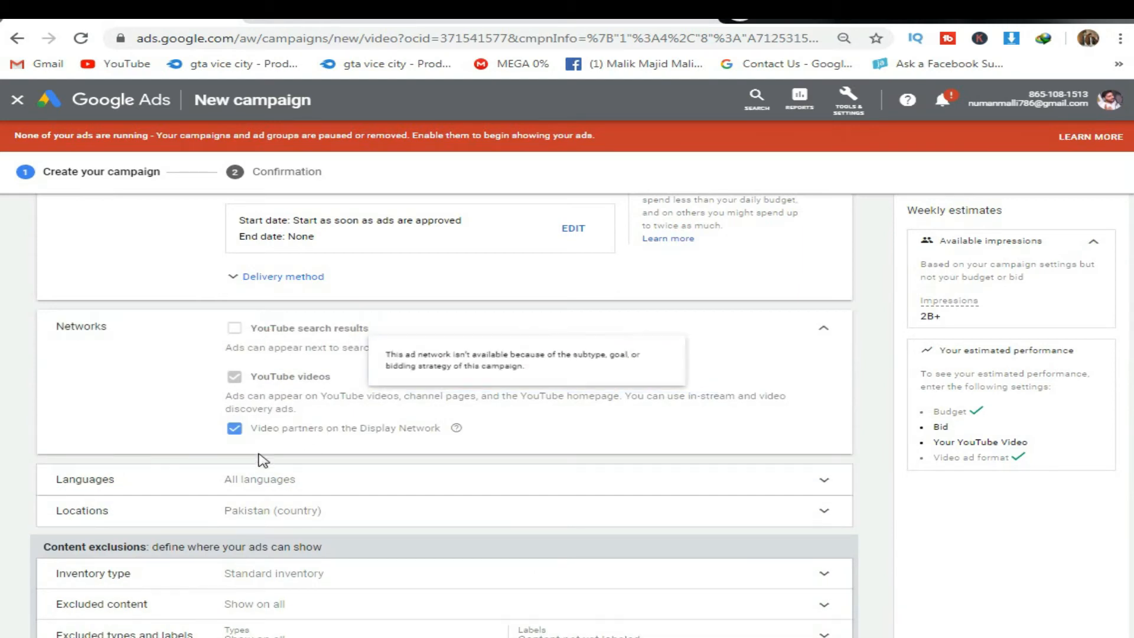
pyautogui.click(238, 430)
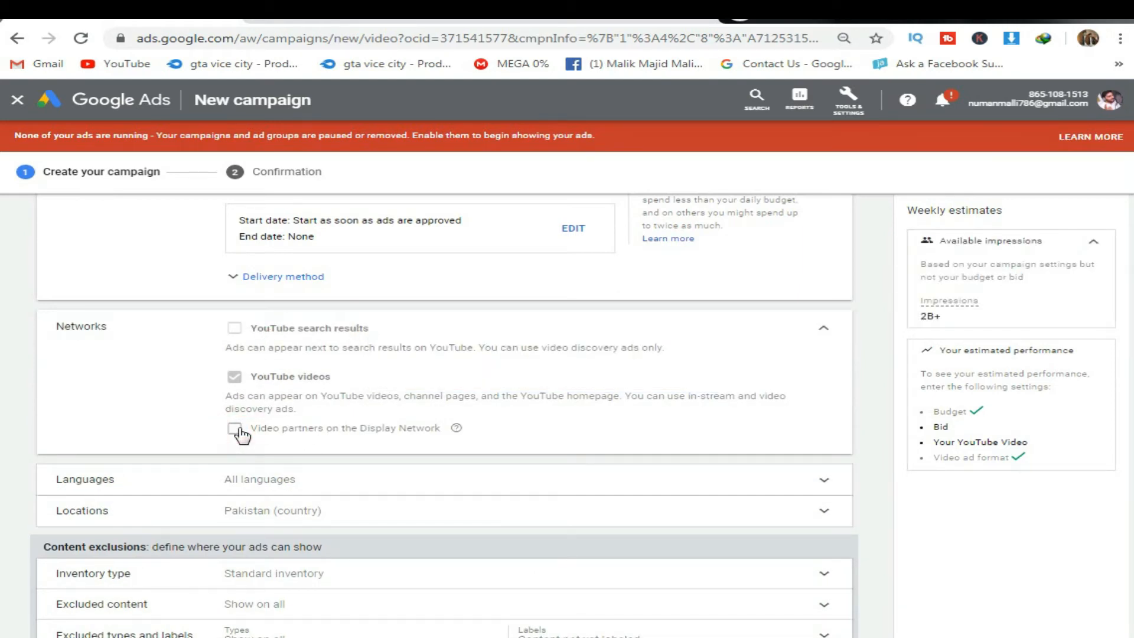
pyautogui.click(822, 328)
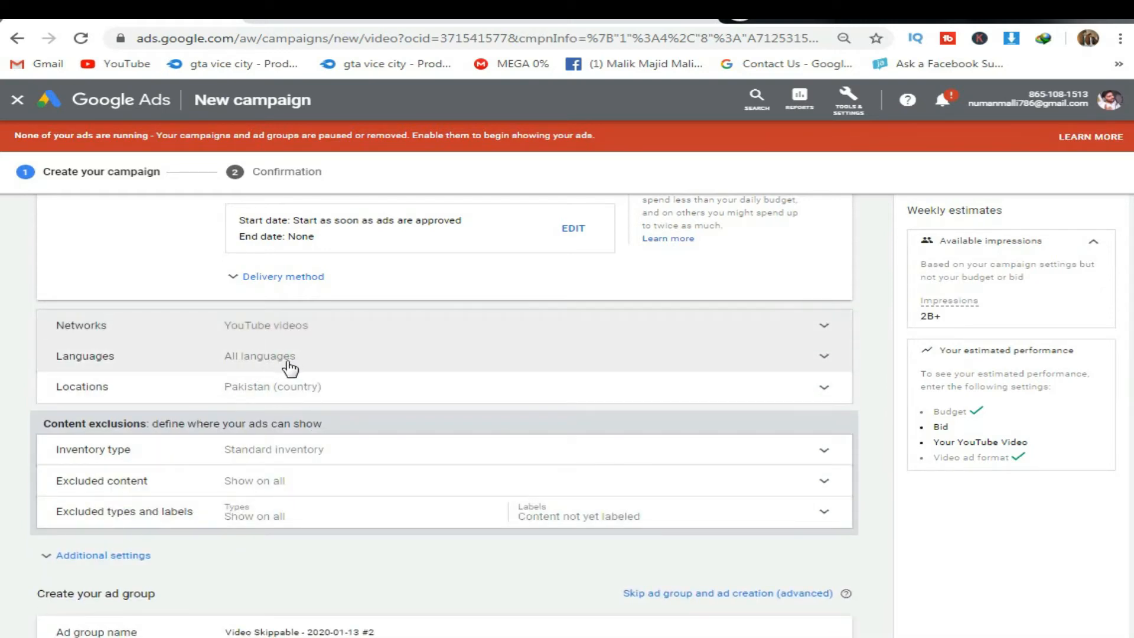
# Step: Target the campaign at entered locations instead of only the default country, adding Nepal, India, Pakistan and Bangladesh
pyautogui.click(269, 387)
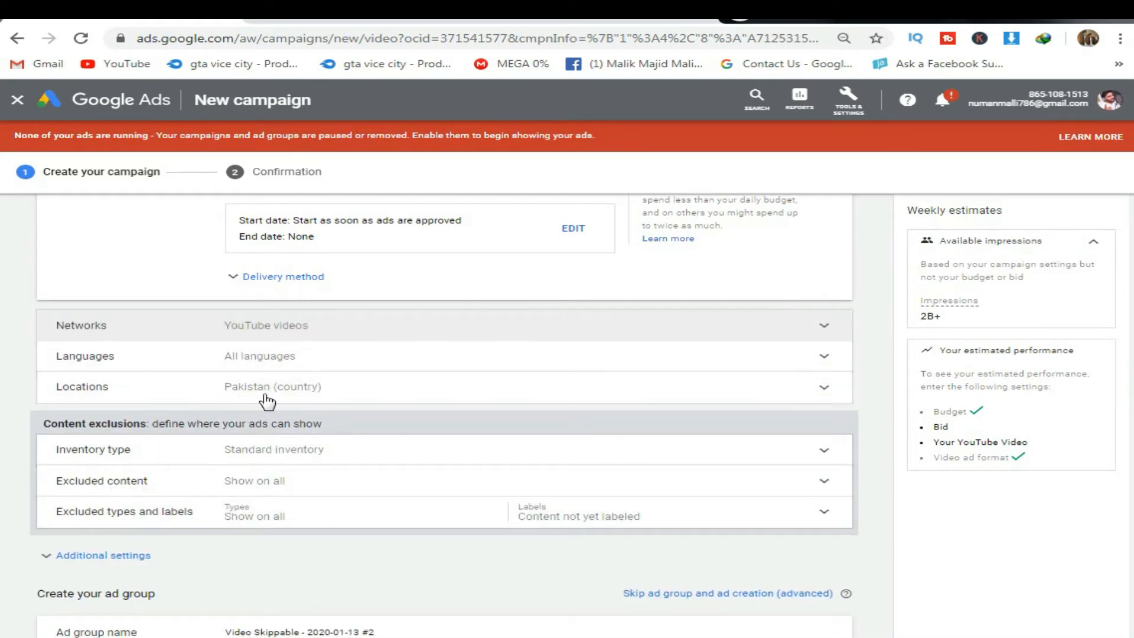
pyautogui.click(301, 458)
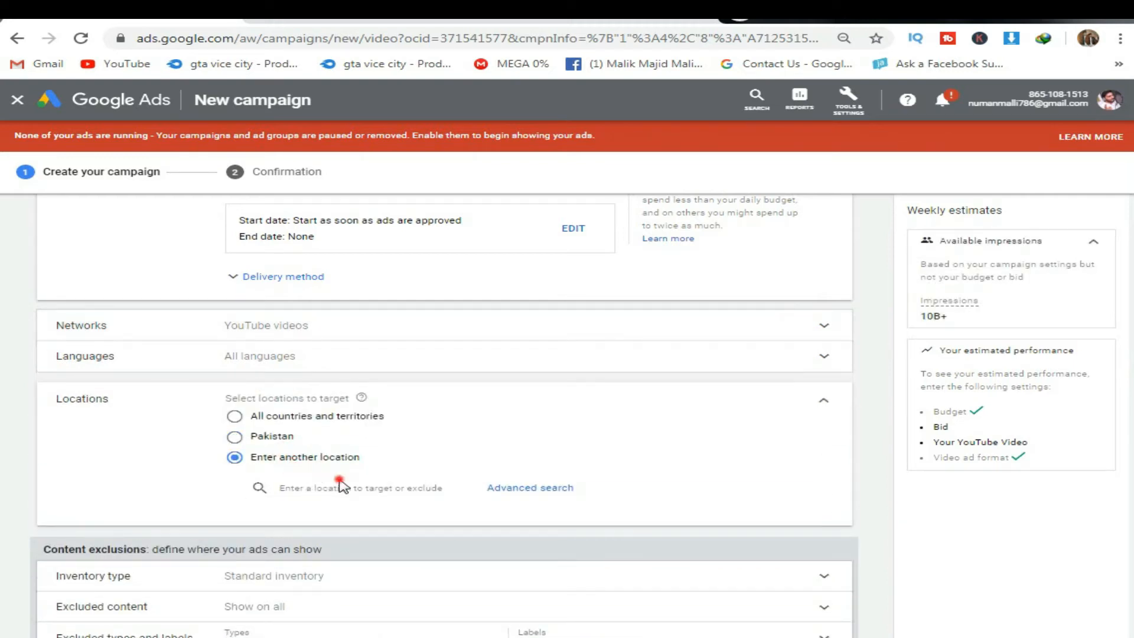
pyautogui.write('nep')
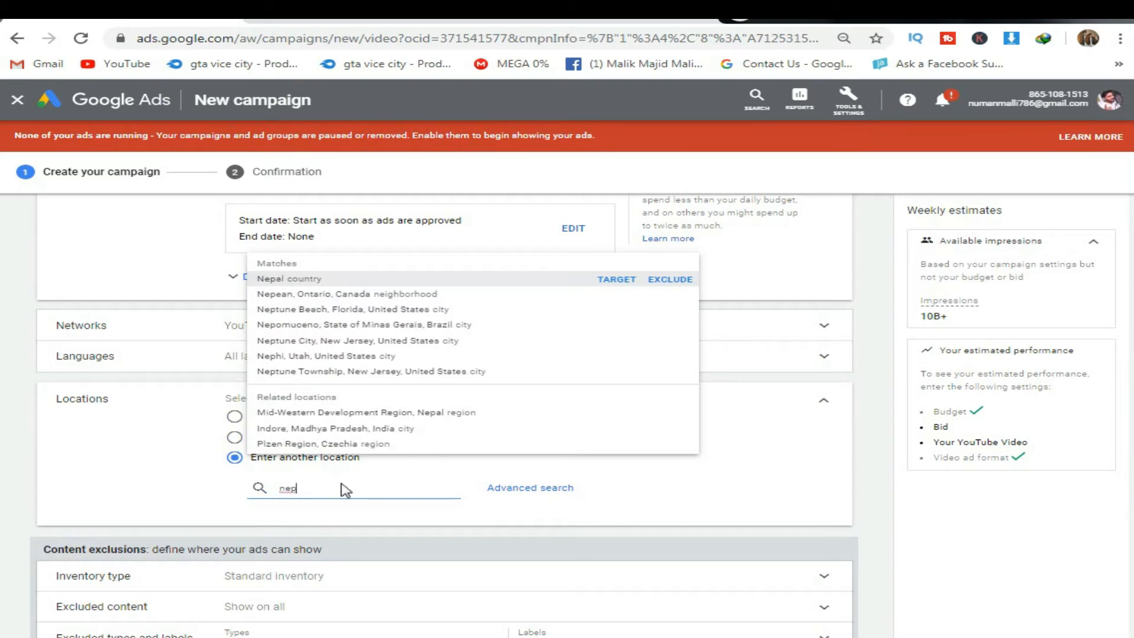
pyautogui.press('Return')
pyautogui.write('indi')
pyautogui.press('Return')
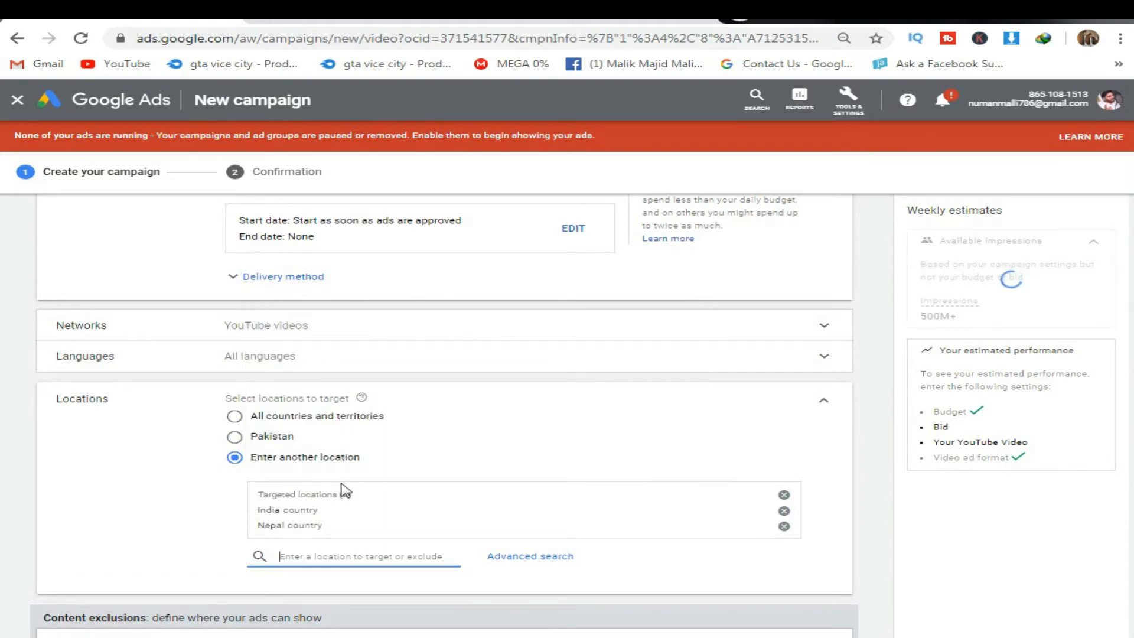
pyautogui.write('paki')
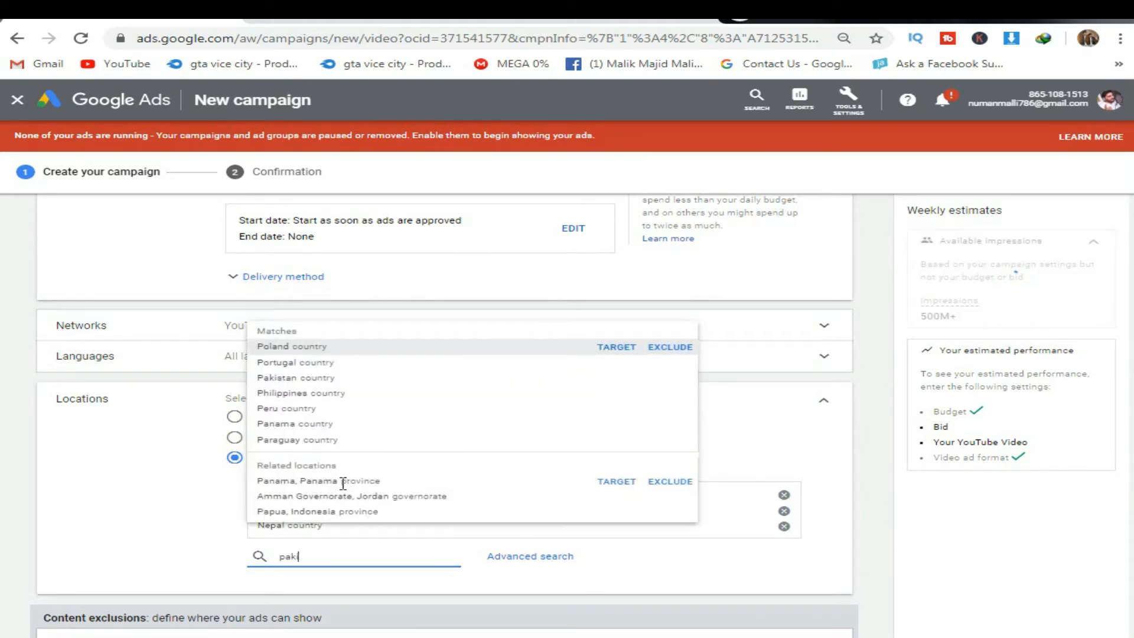
pyautogui.write('s')
pyautogui.press('Return')
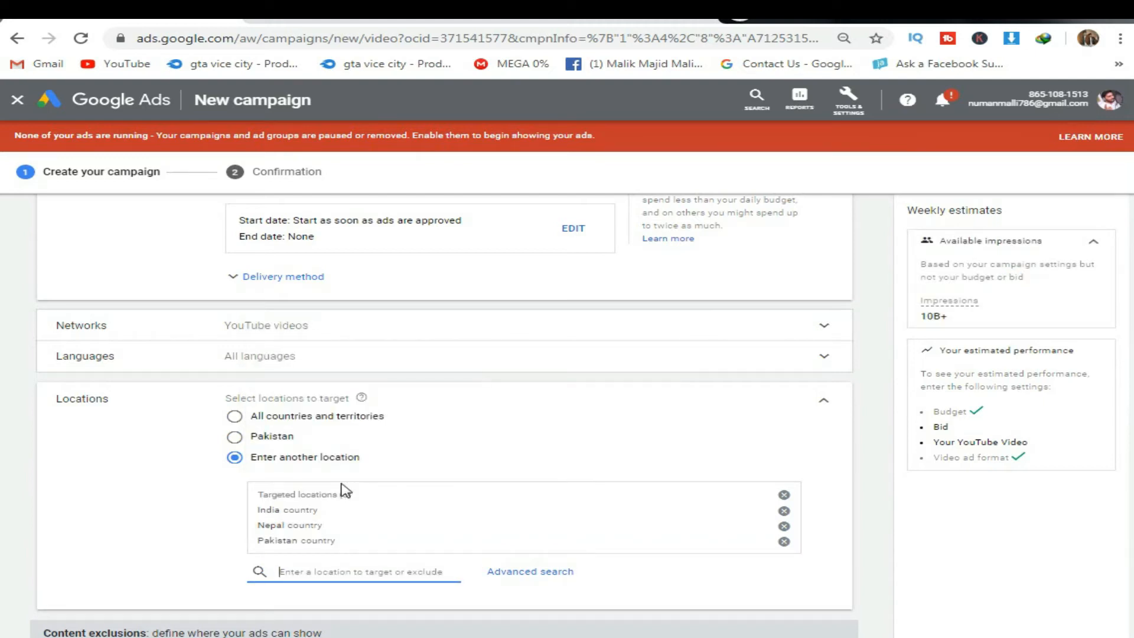
pyautogui.write('ban')
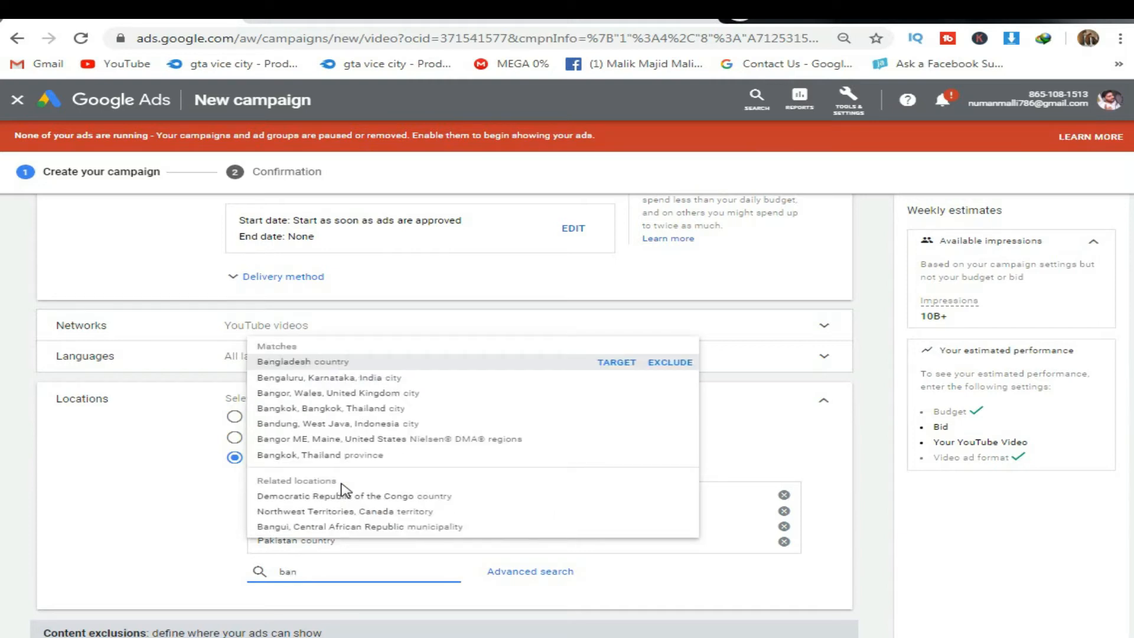
pyautogui.press('Return')
# Step: Expand the campaign's additional settings and enable both the impression frequency cap and the view frequency cap
pyautogui.scroll(-3, 378, 467)
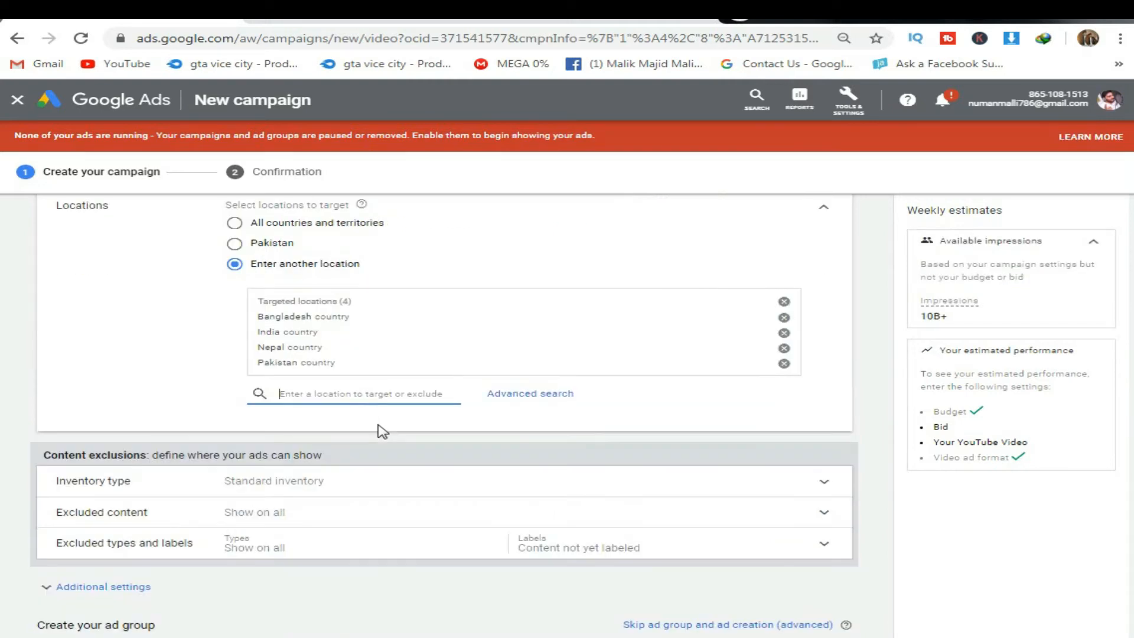
pyautogui.scroll(-1, 158, 392)
pyautogui.scroll(-2, 112, 380)
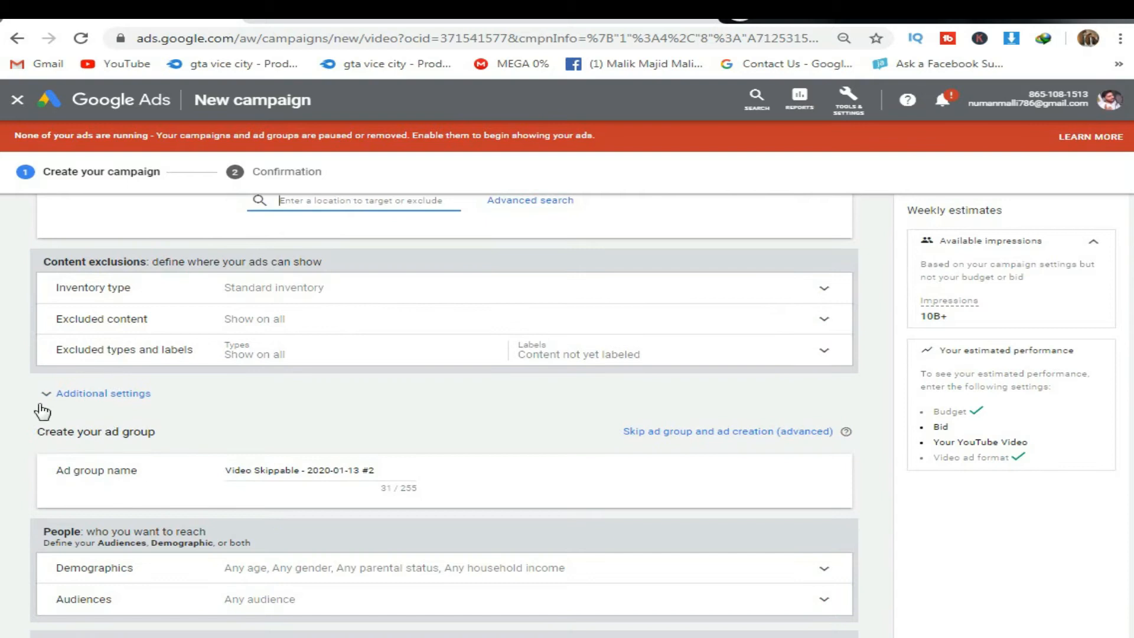
pyautogui.click(113, 396)
pyautogui.scroll(-1, 233, 362)
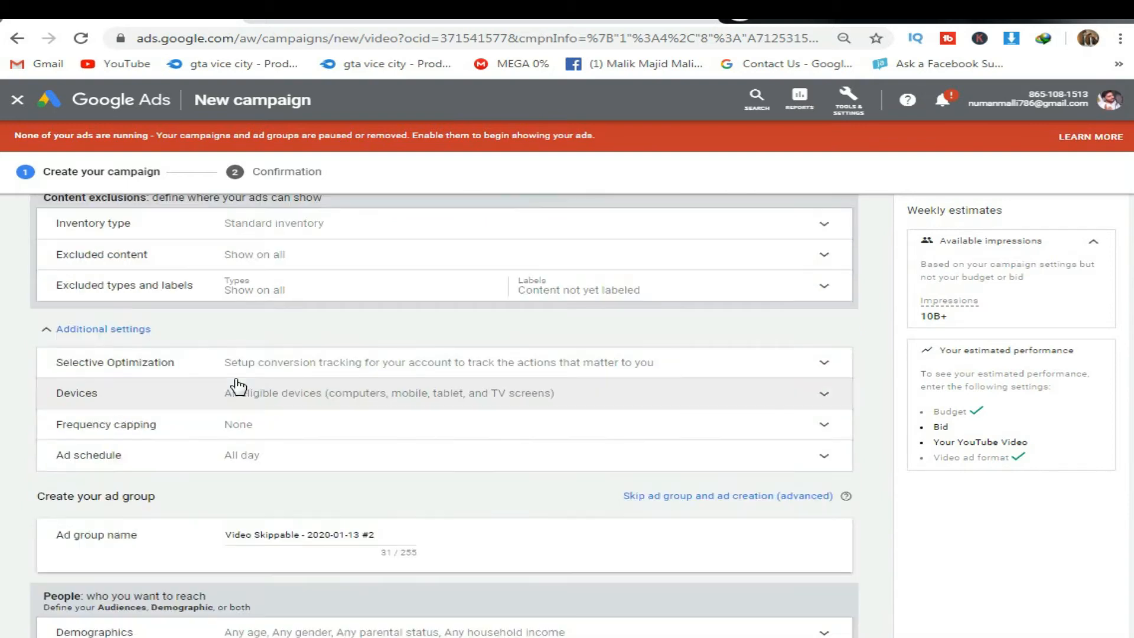
pyautogui.click(111, 428)
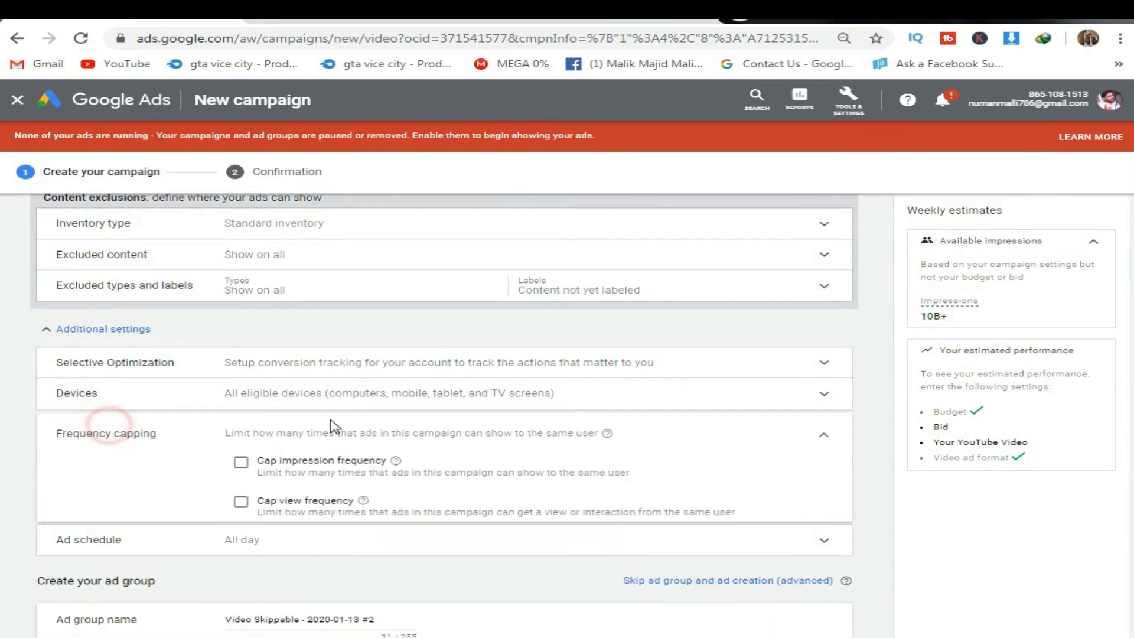
pyautogui.click(241, 462)
pyautogui.scroll(-1, 260, 532)
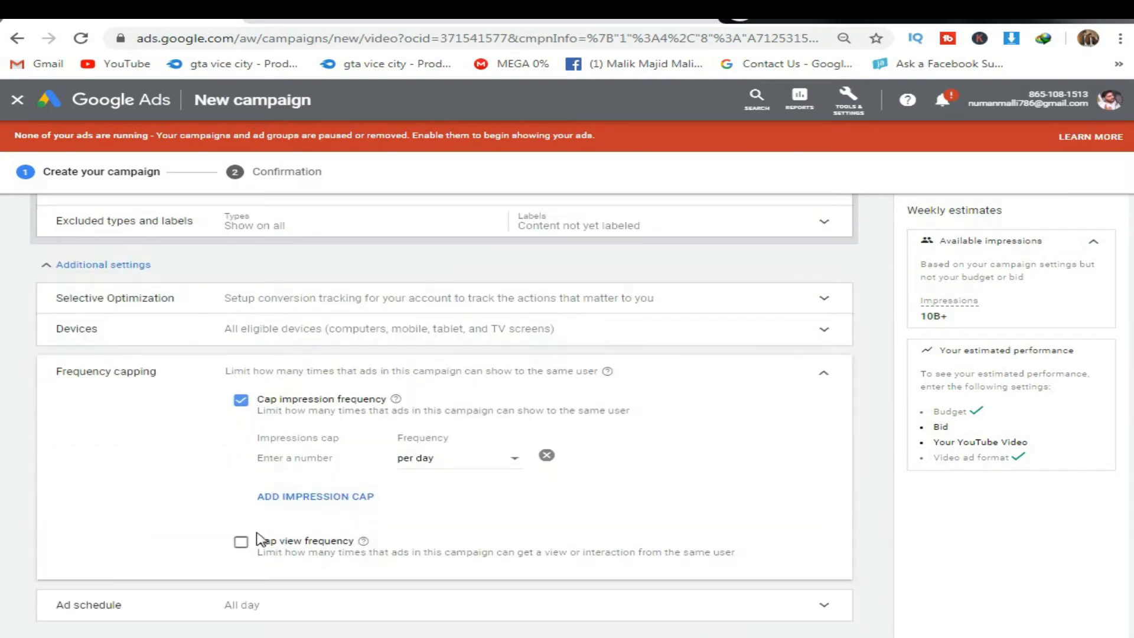
pyautogui.click(241, 542)
# Step: Set both the impressions cap and the views cap to 1 per month
pyautogui.click(437, 460)
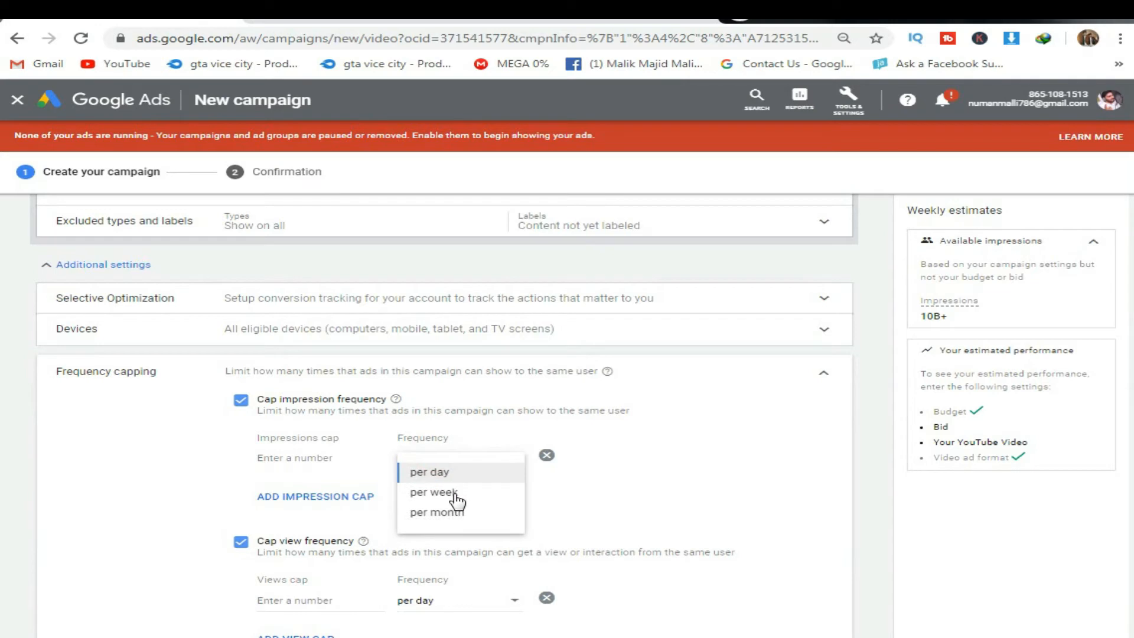
pyautogui.click(439, 513)
pyautogui.click(490, 603)
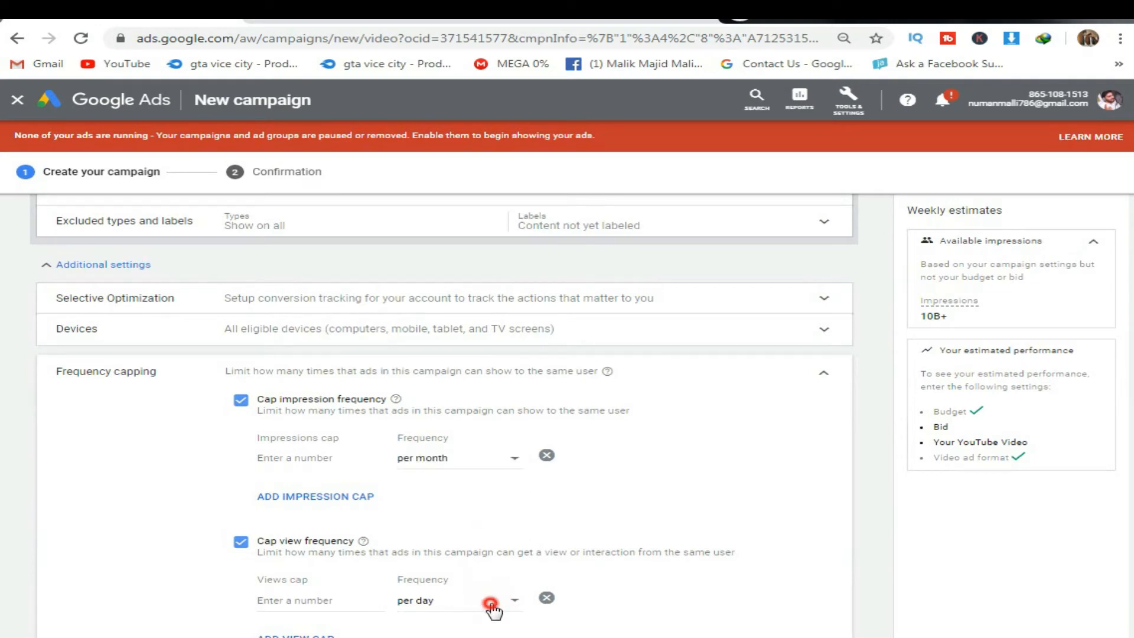
pyautogui.click(466, 594)
pyautogui.click(316, 598)
pyautogui.write('1')
pyautogui.click(308, 458)
pyautogui.write('1')
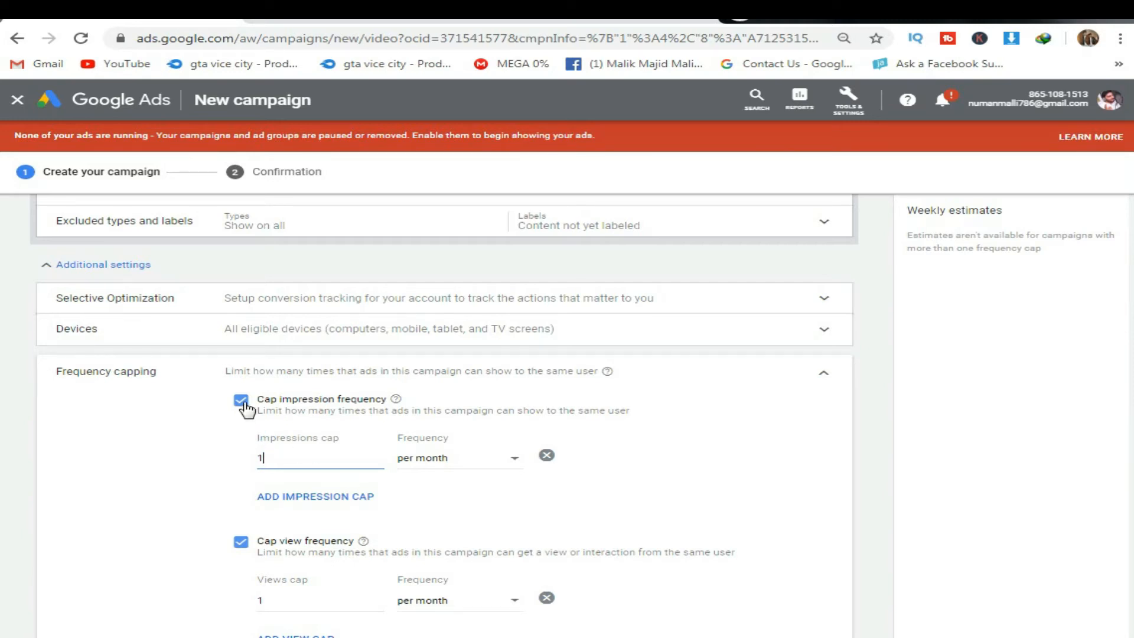
pyautogui.scroll(-5, 248, 407)
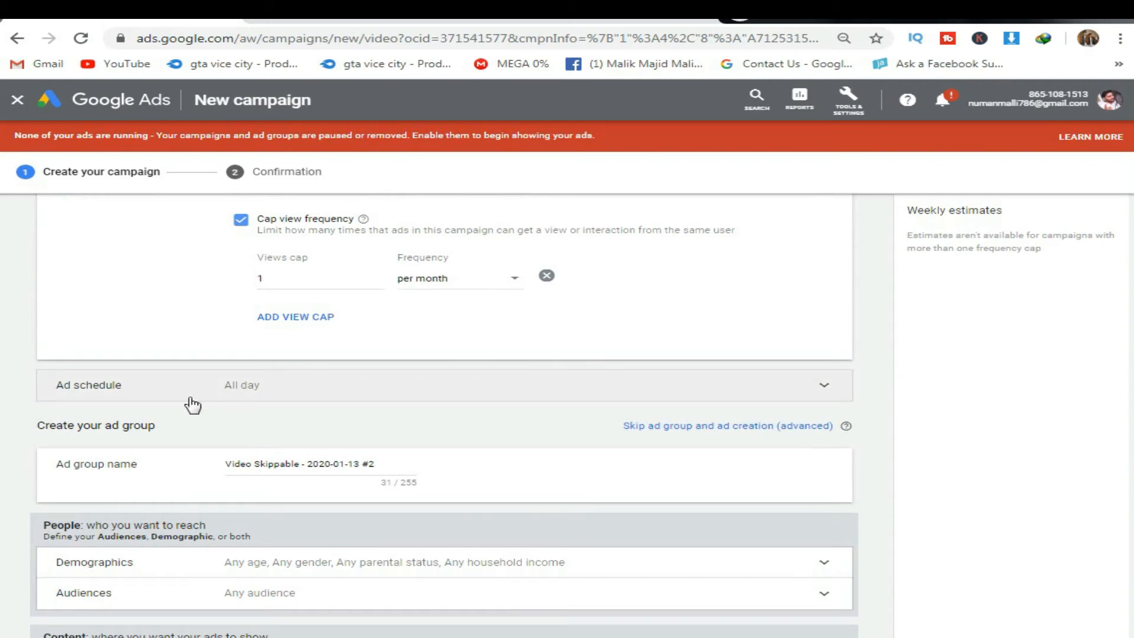
pyautogui.scroll(-1, 303, 385)
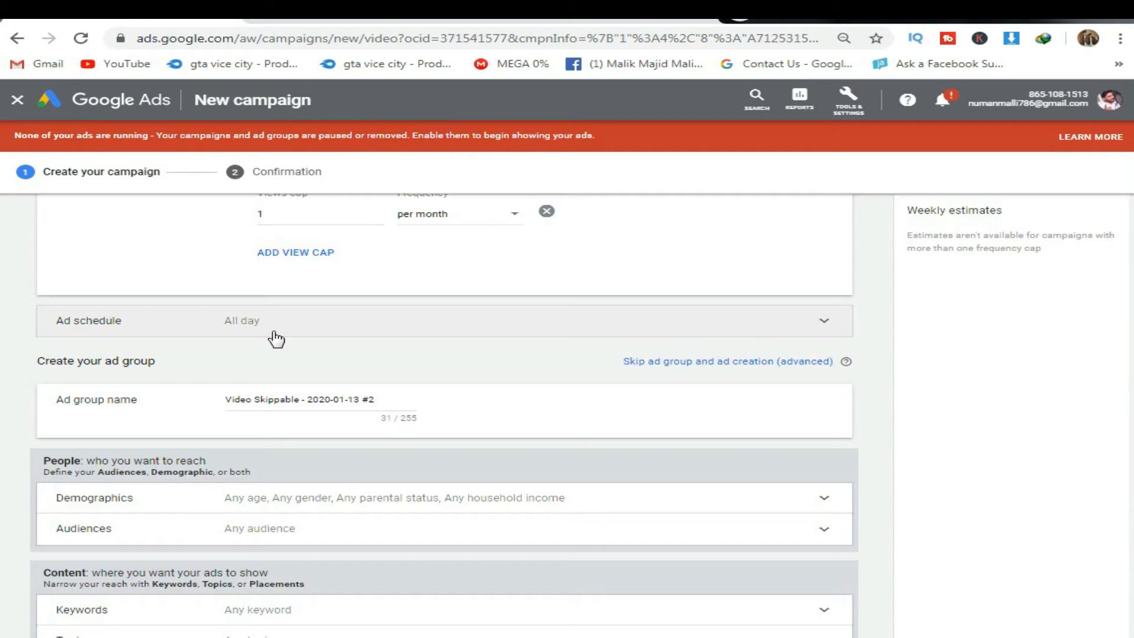
pyautogui.scroll(-2, 231, 357)
pyautogui.moveTo(405, 270); pyautogui.dragTo(225, 277)
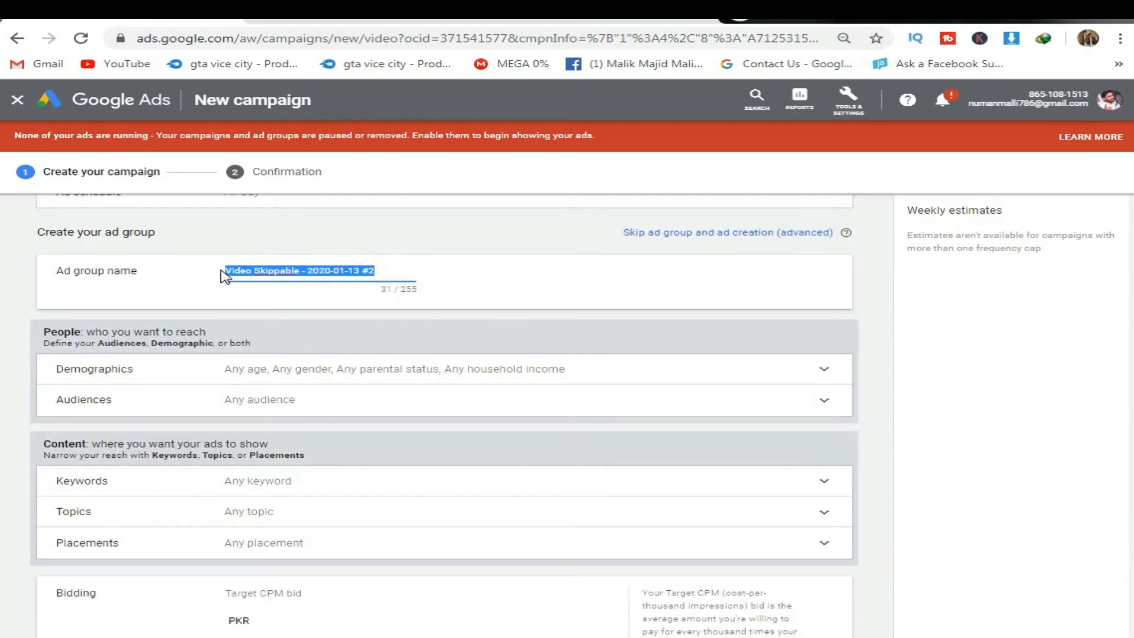
pyautogui.scroll(-1, 390, 393)
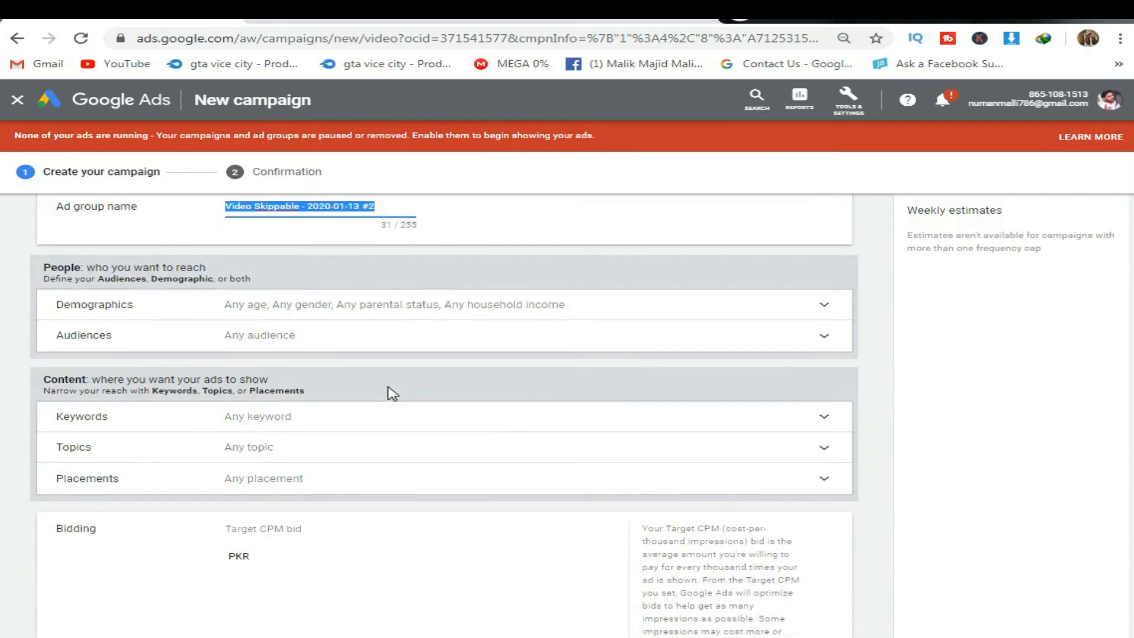
pyautogui.click(387, 428)
pyautogui.scroll(-1, 268, 459)
pyautogui.click(208, 421)
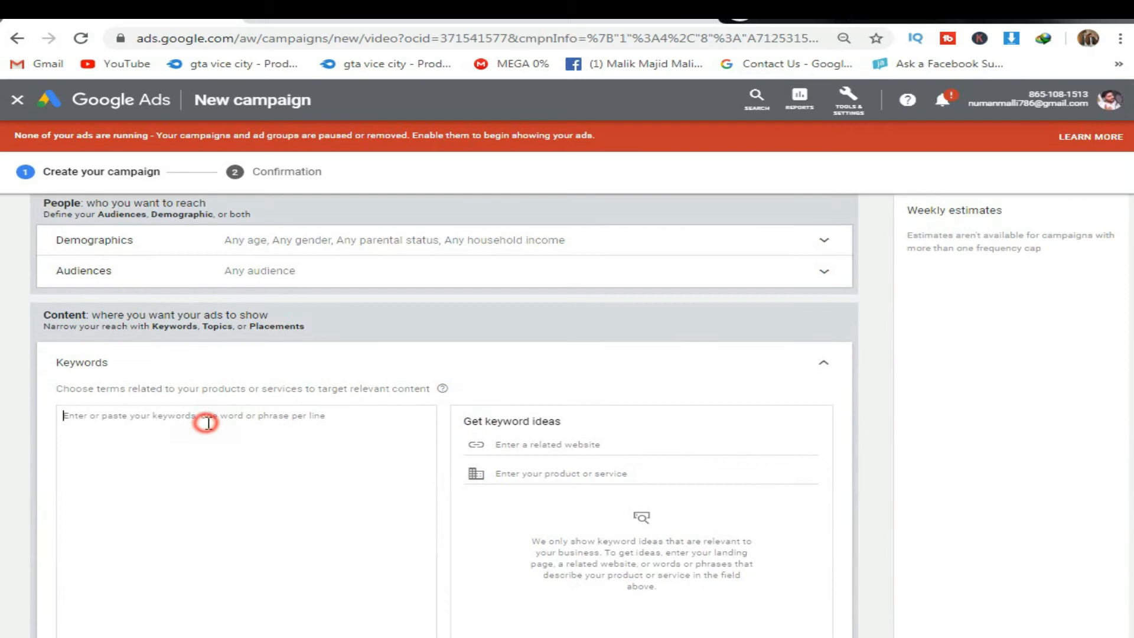
pyautogui.write('fras')
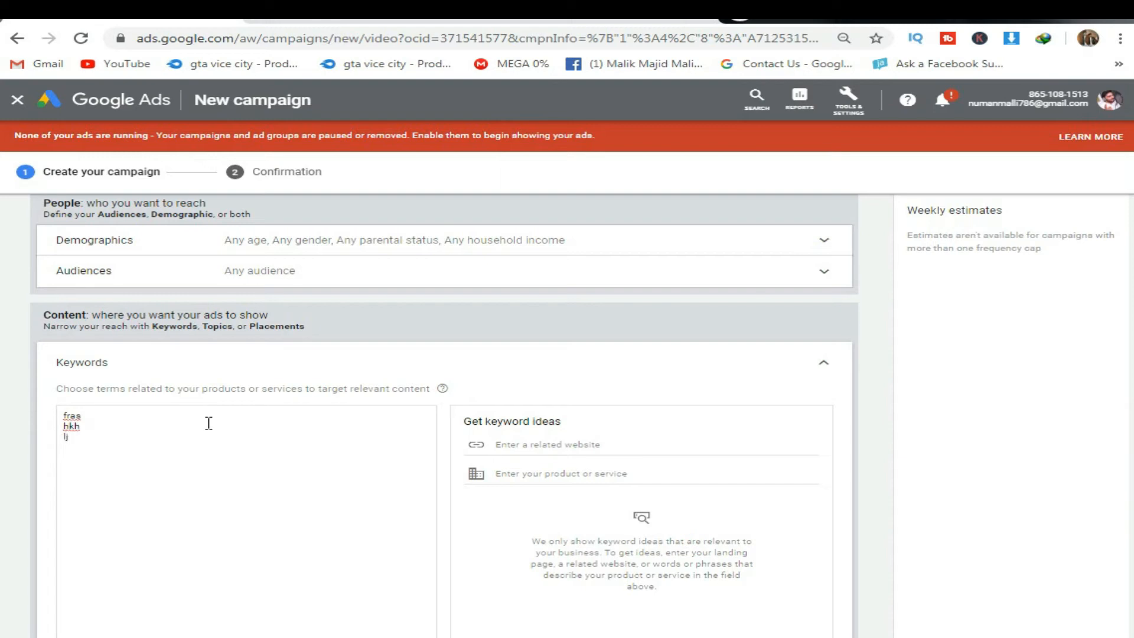
pyautogui.press('BackSpace')
pyautogui.press('BackSpace')
pyautogui.press('BackSpace')
pyautogui.press('BackSpace')
pyautogui.press('BackSpace')
pyautogui.press('BackSpace')
pyautogui.press('BackSpace')
pyautogui.press('BackSpace')
pyautogui.press('BackSpace')
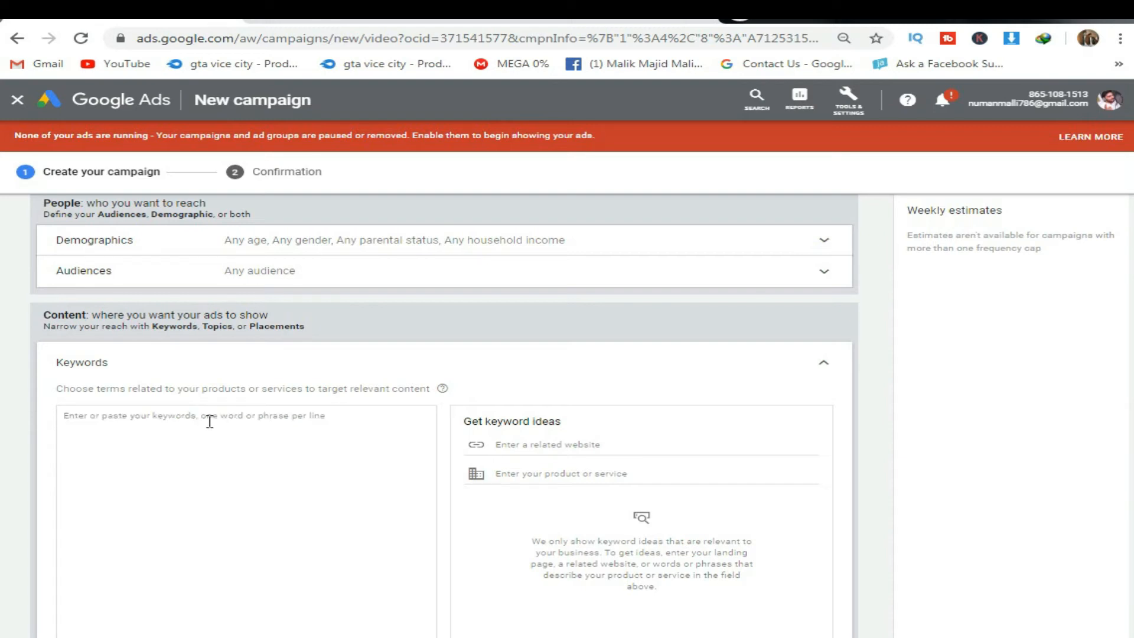
pyautogui.click(824, 362)
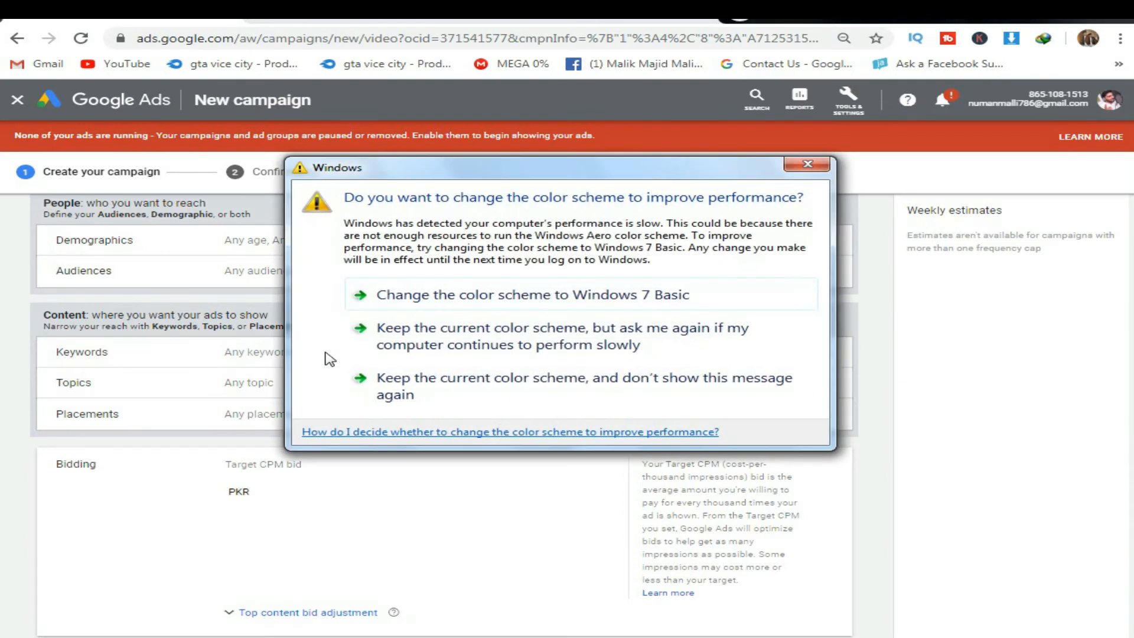
# Step: Dismiss the Windows color scheme prompt and set the ad group's target CPM bid to PKR 150
pyautogui.click(807, 164)
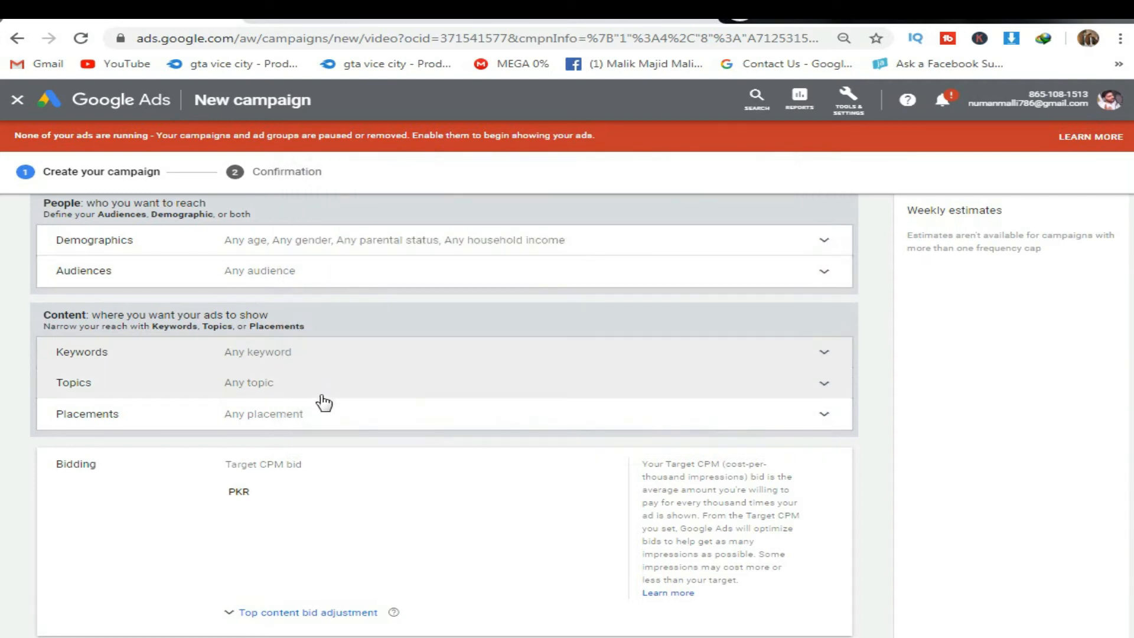
pyautogui.scroll(-1, 292, 400)
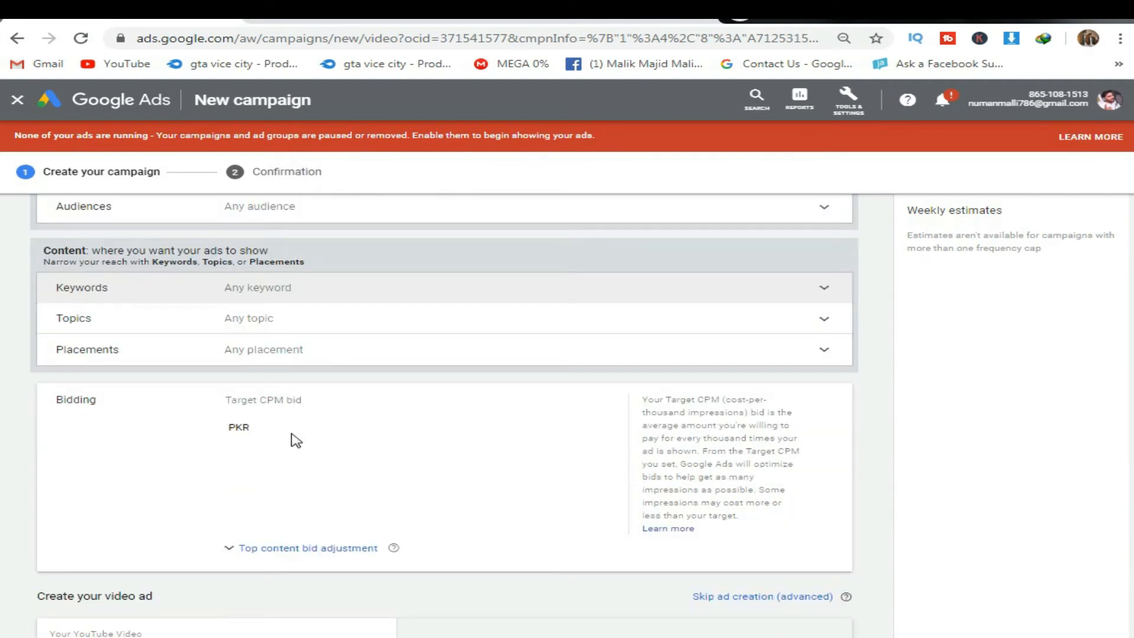
pyautogui.click(304, 426)
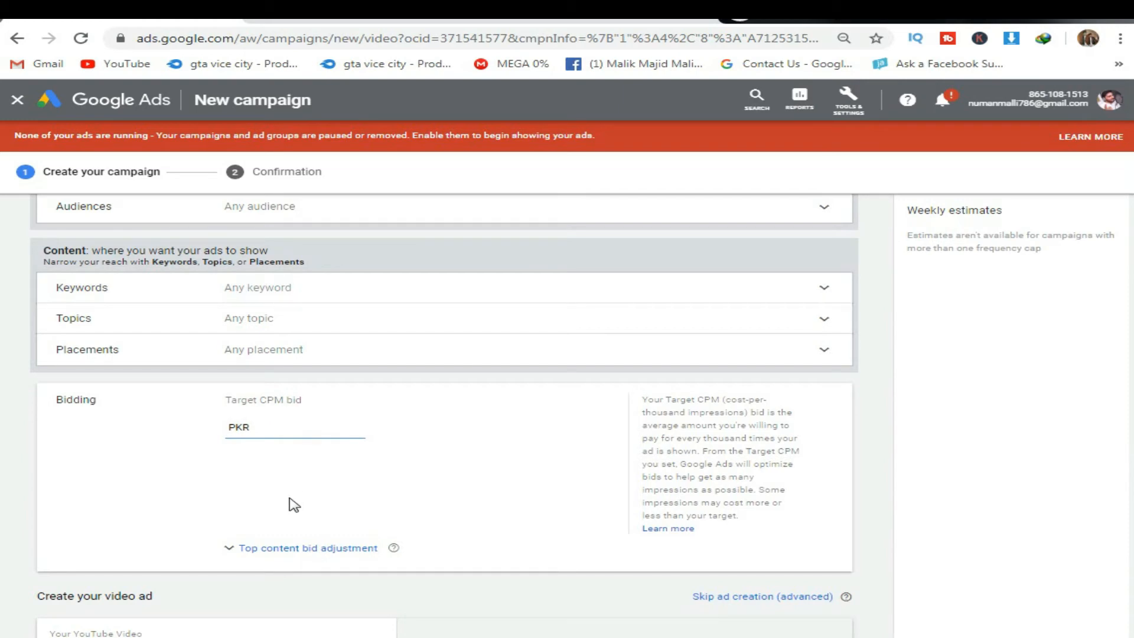
pyautogui.write('150')
# Step: Switch to YouTube and copy the URL of the channel's "Google Adword Accouunt Kesy banye" video
pyautogui.scroll(-4, 312, 484)
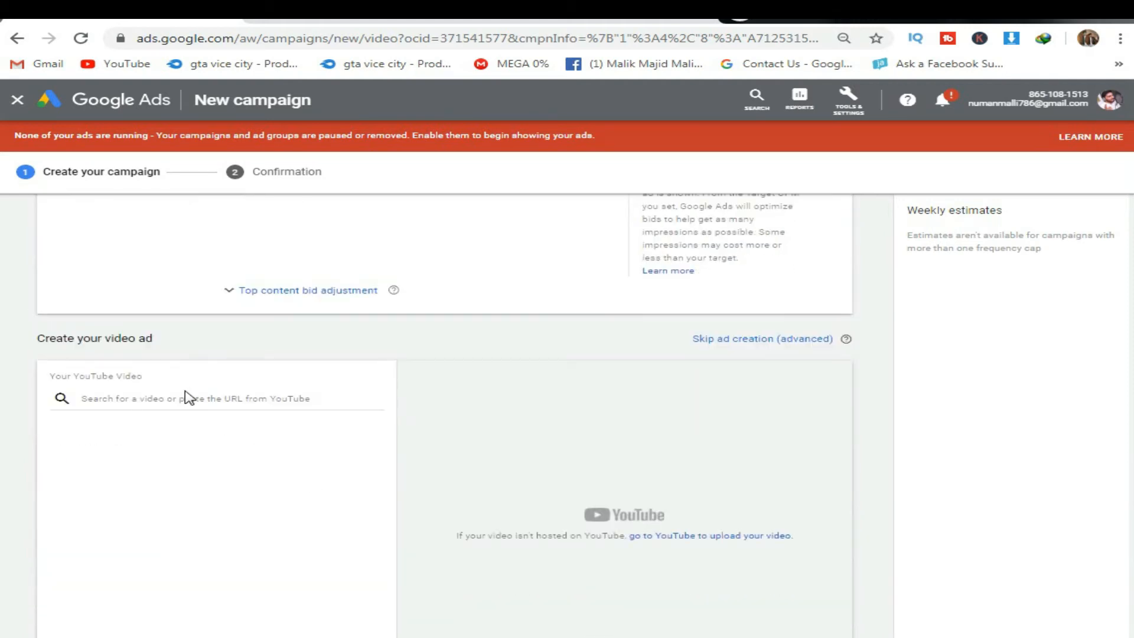
pyautogui.click(346, 12)
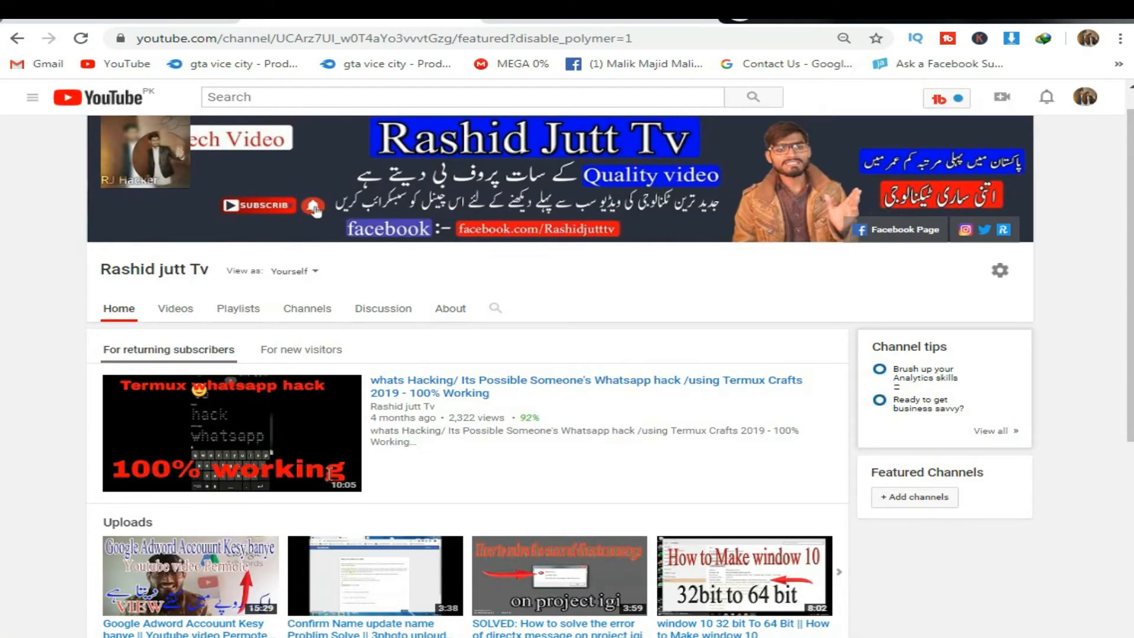
pyautogui.click(177, 310)
pyautogui.click(136, 10)
pyautogui.click(208, 397)
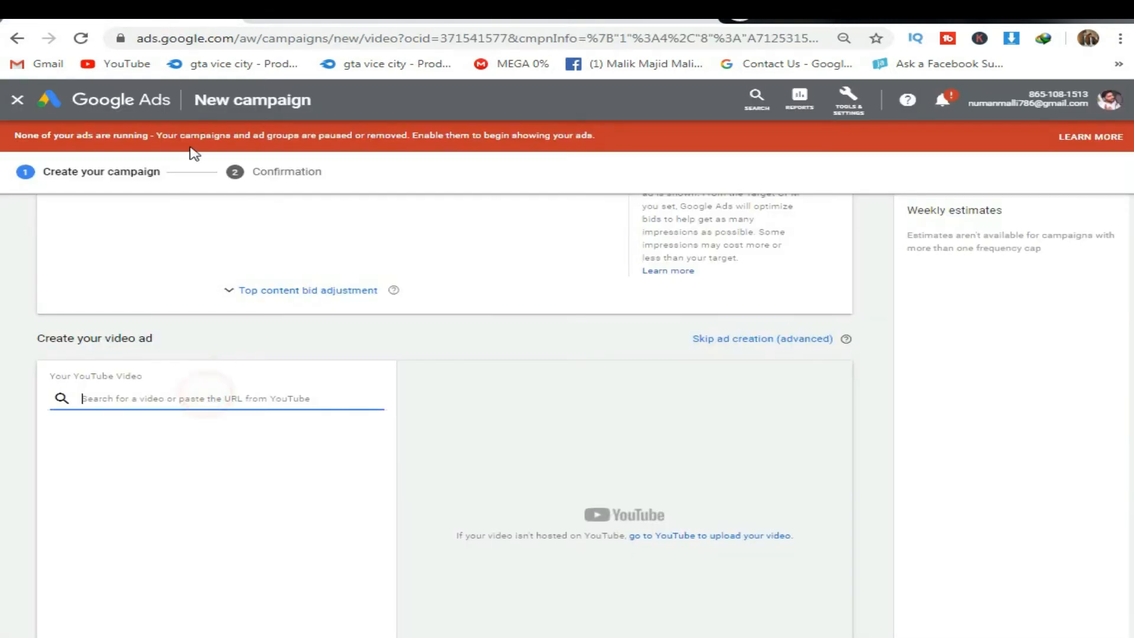
pyautogui.click(326, 17)
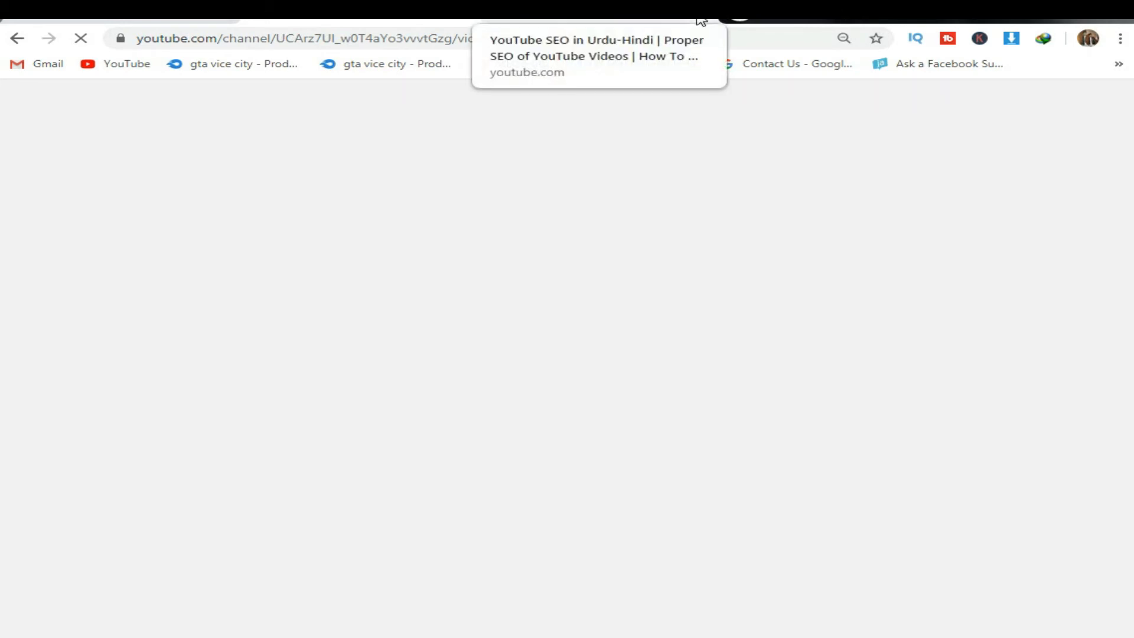
pyautogui.click(596, 10)
pyautogui.rightClick(347, 38)
pyautogui.click(420, 95)
pyautogui.click(334, 185)
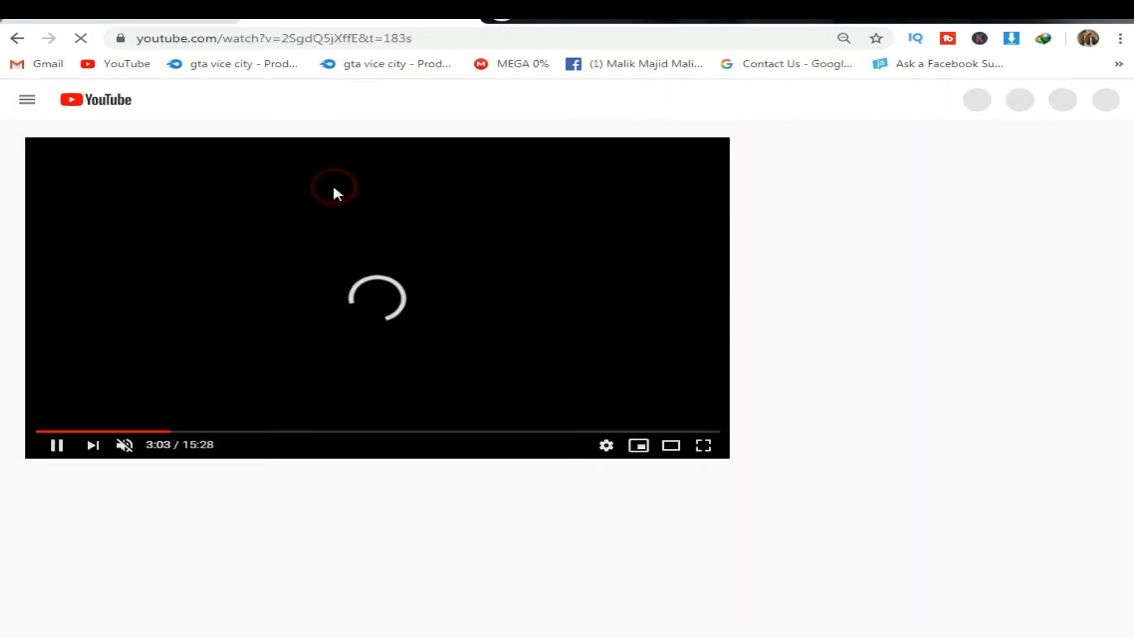
# Step: Switch back to Google Ads, use the copied URL as the ad's YouTube video and show the ad's desktop preview
pyautogui.click(136, 11)
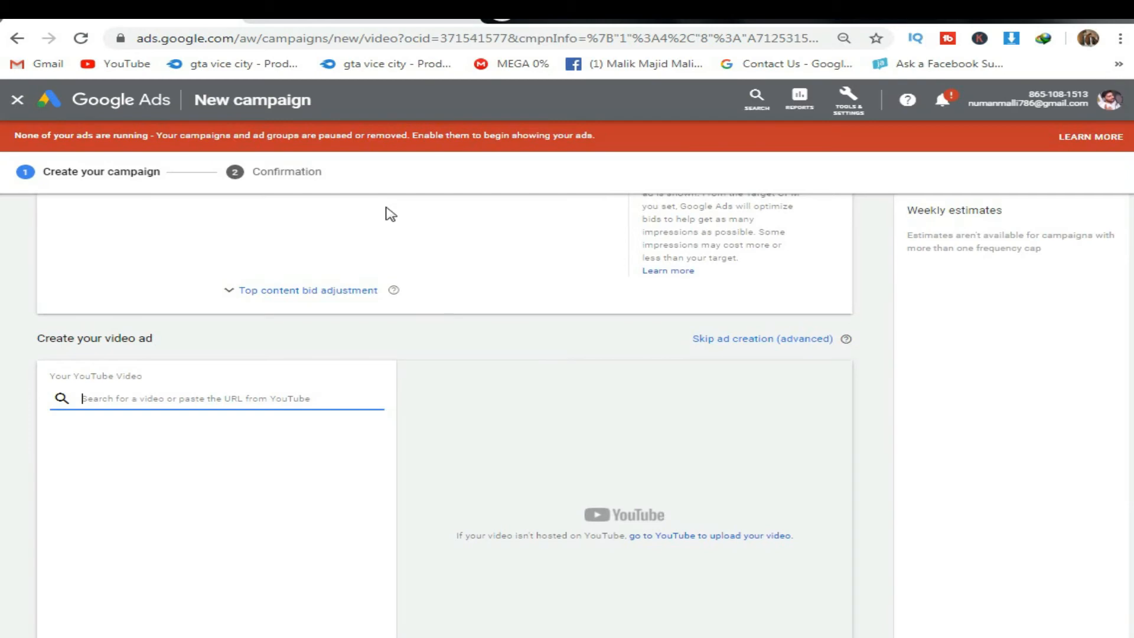
pyautogui.rightClick(260, 403)
pyautogui.click(337, 498)
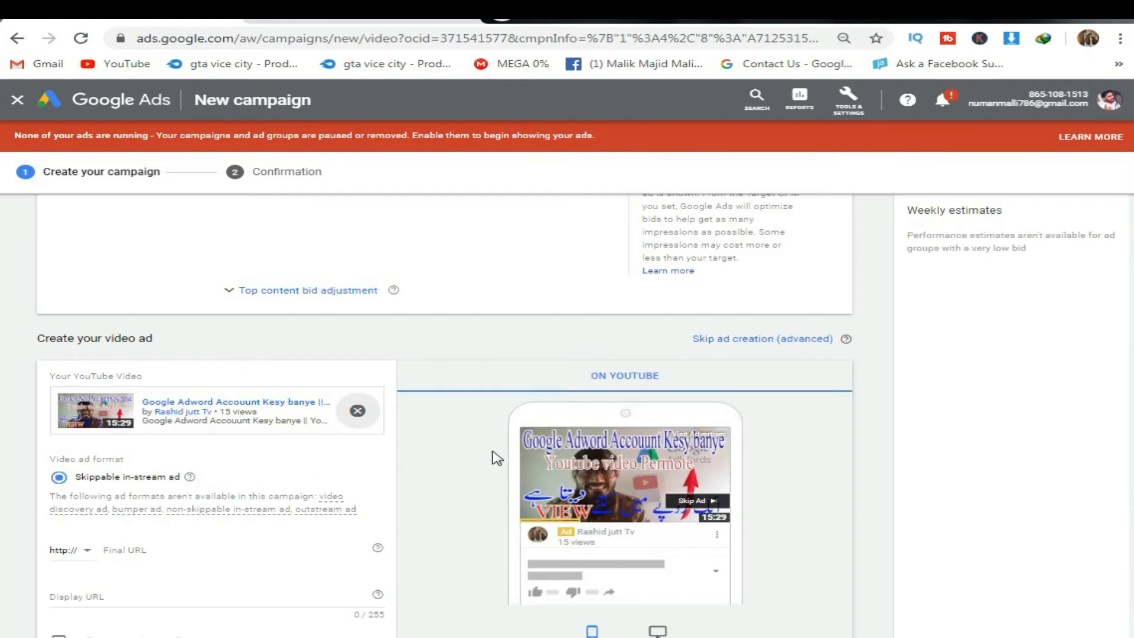
pyautogui.scroll(-1, 684, 455)
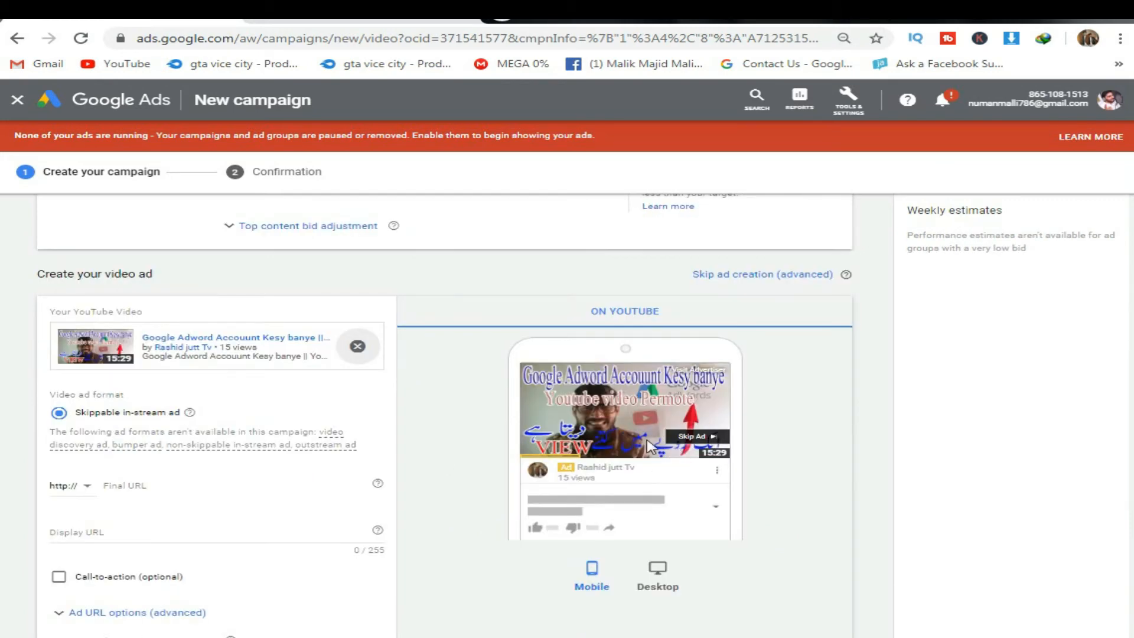
pyautogui.scroll(-1, 703, 449)
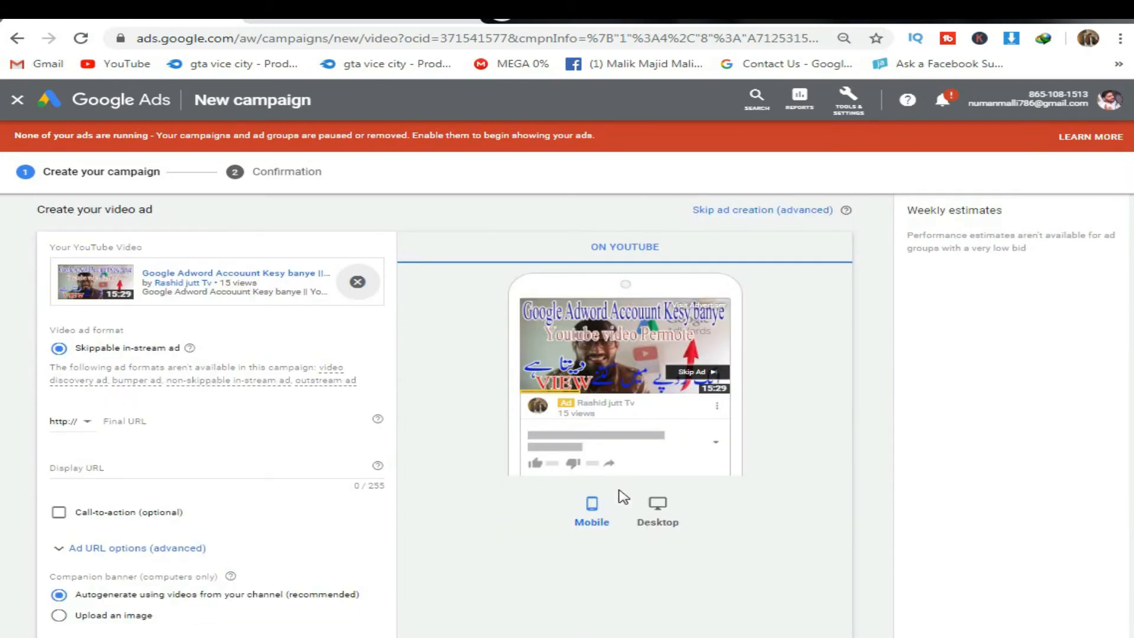
pyautogui.click(651, 522)
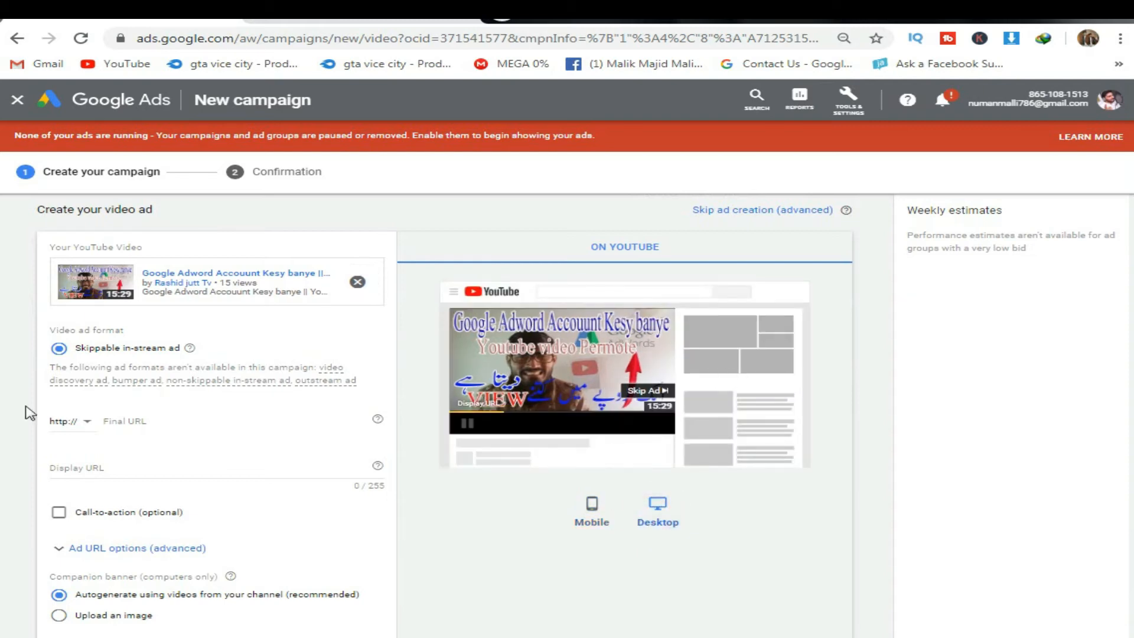
pyautogui.click(155, 419)
pyautogui.rightClick(155, 418)
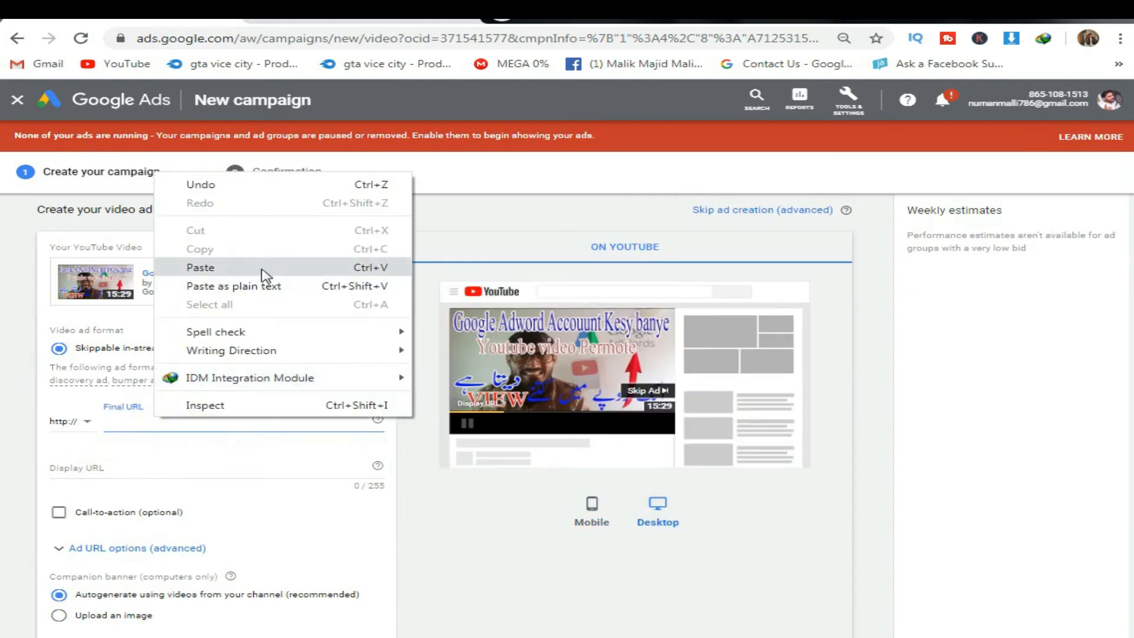
pyautogui.click(263, 267)
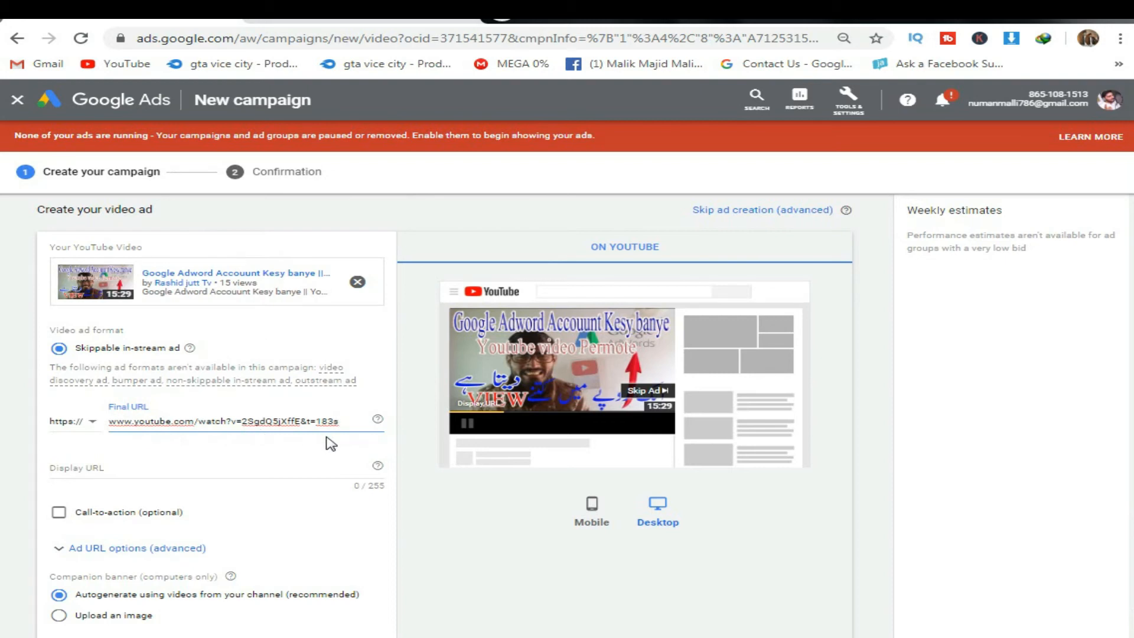
pyautogui.click(151, 458)
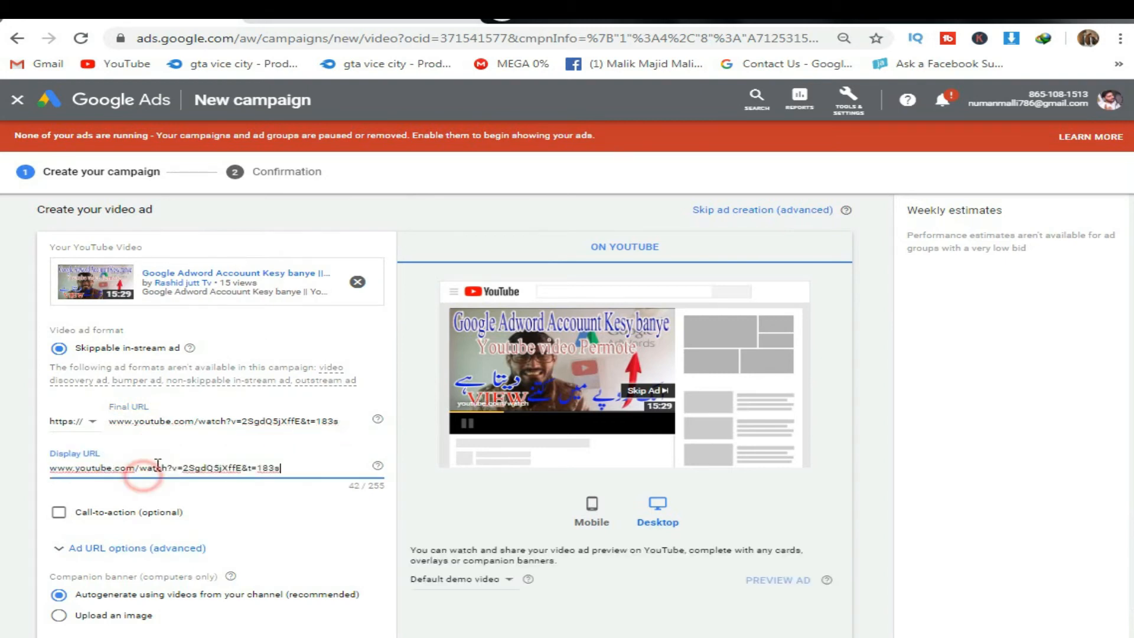
# Step: Set the companion banner to Upload an image and enable the ad's optional call-to-action
pyautogui.scroll(-1, 145, 502)
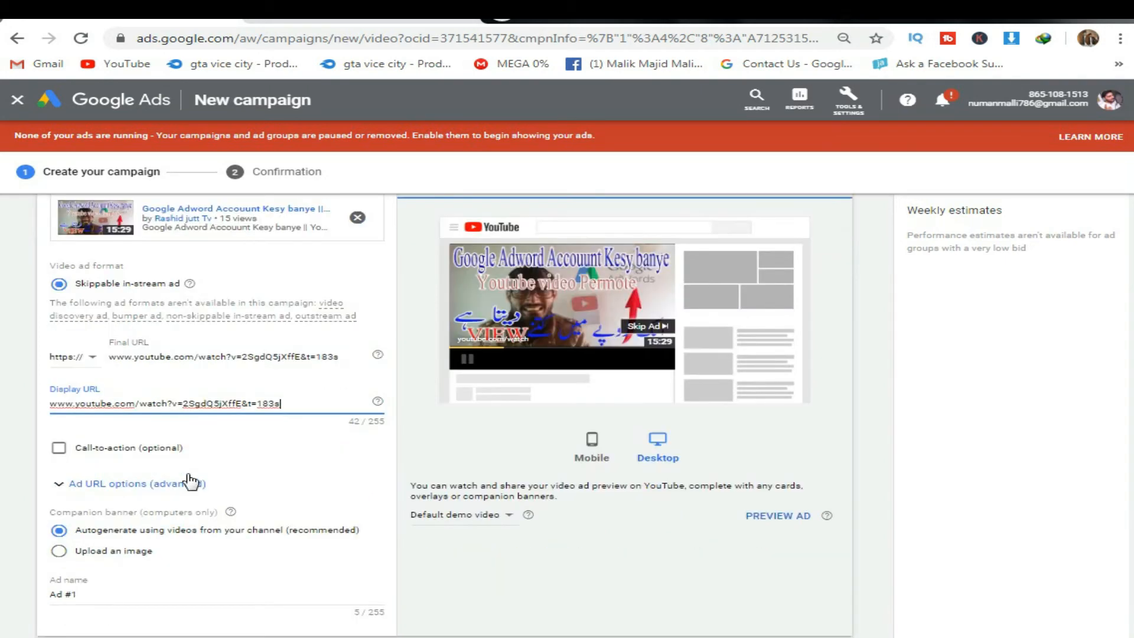
pyautogui.click(95, 552)
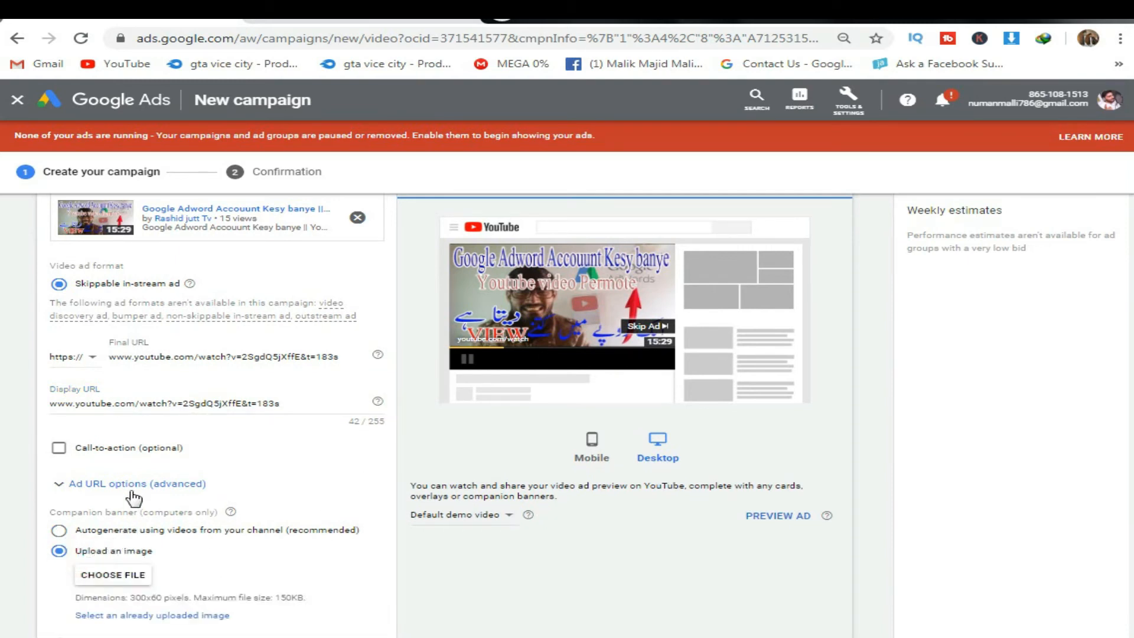
pyautogui.click(115, 450)
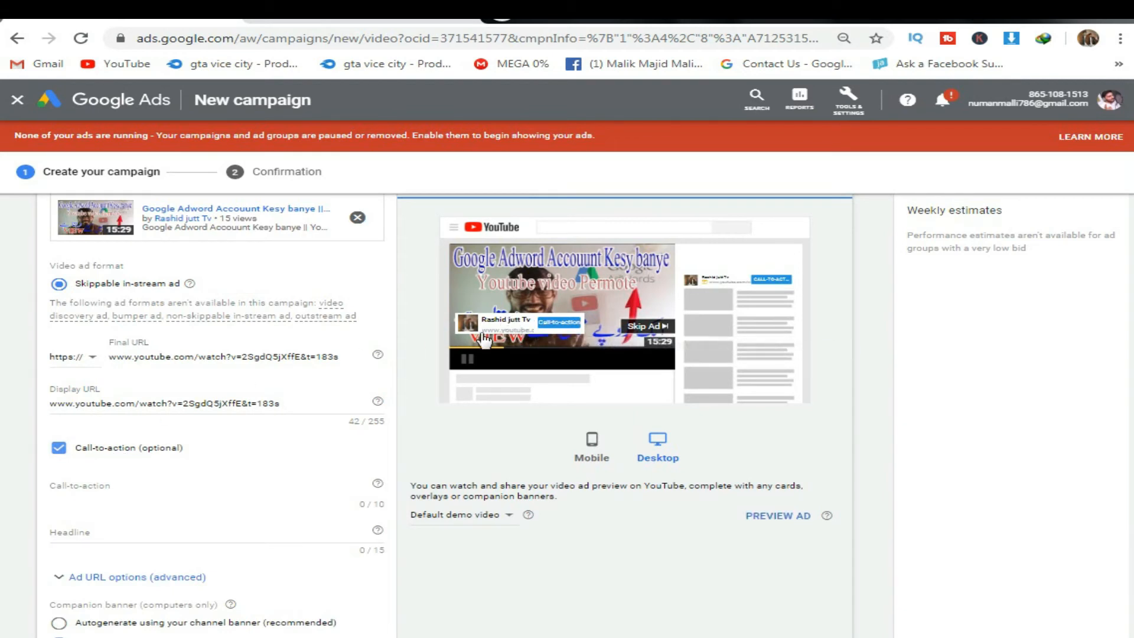
# Step: Disable the ad's optional call-to-action and show the ad's mobile preview
pyautogui.click(98, 448)
pyautogui.scroll(1, 529, 347)
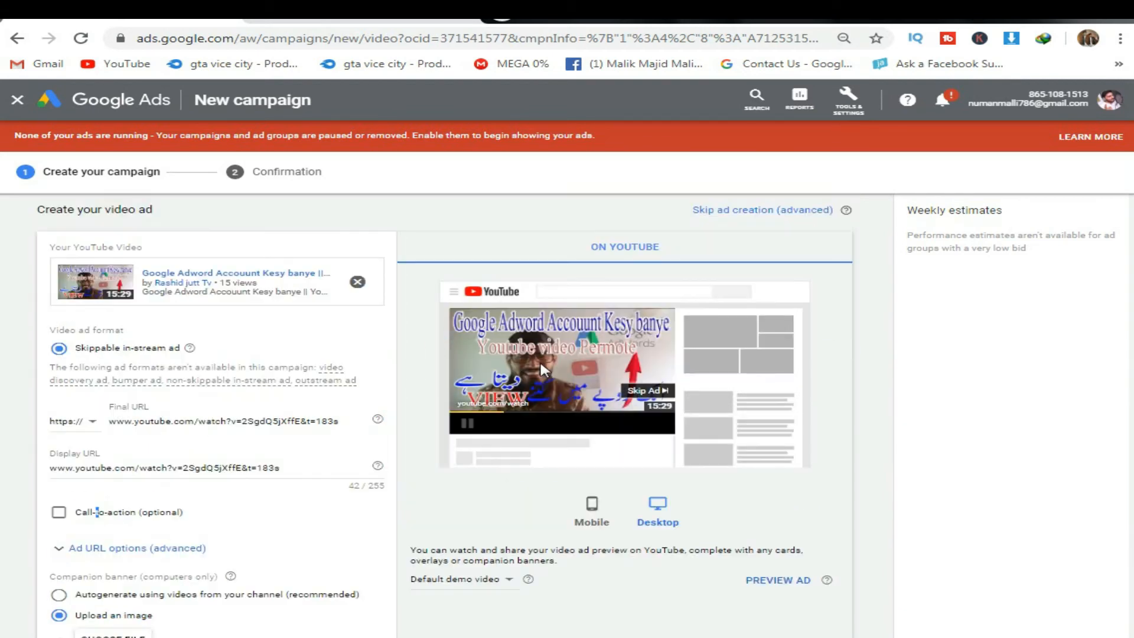
pyautogui.click(591, 510)
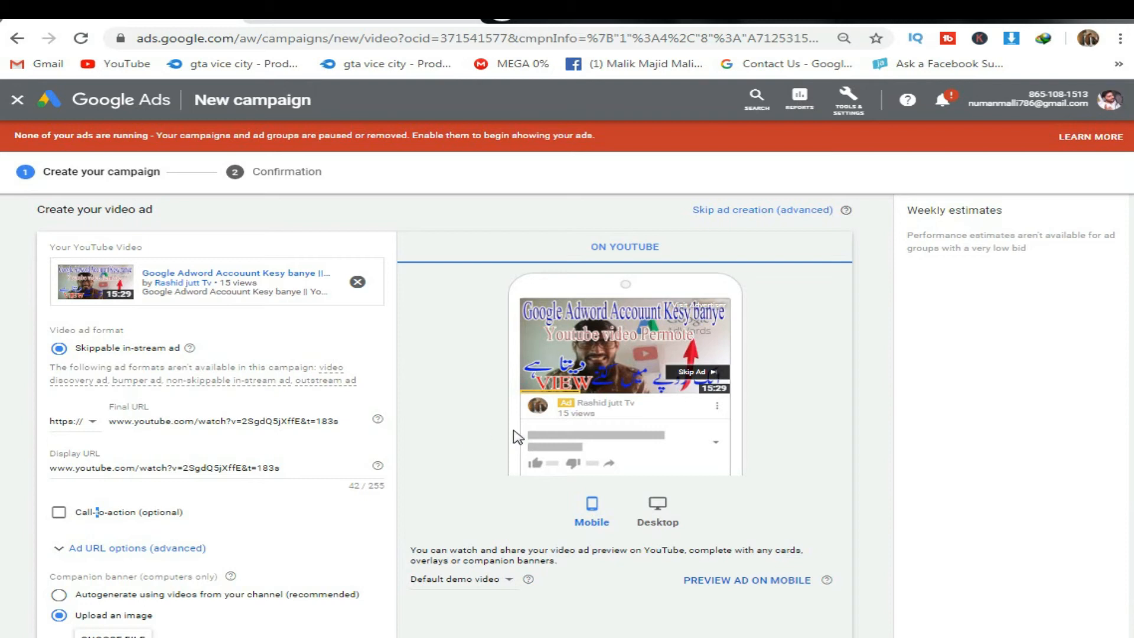
# Step: Set the companion banner to autogenerate using videos from the channel and create the campaign
pyautogui.scroll(-4, 234, 454)
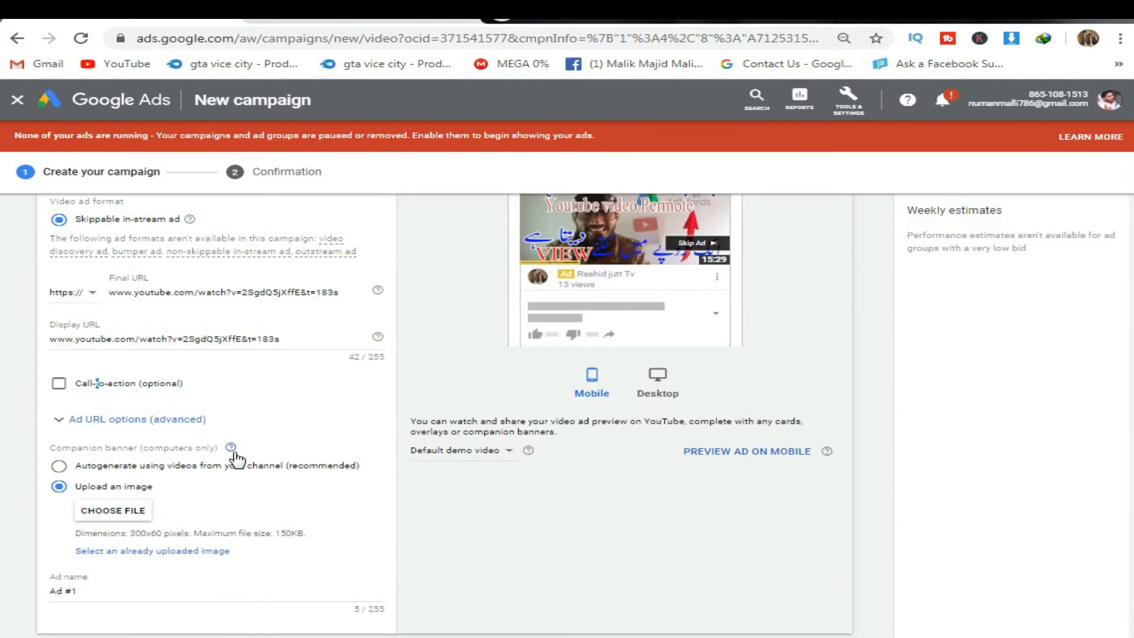
pyautogui.scroll(3, 237, 459)
pyautogui.scroll(-2, 239, 461)
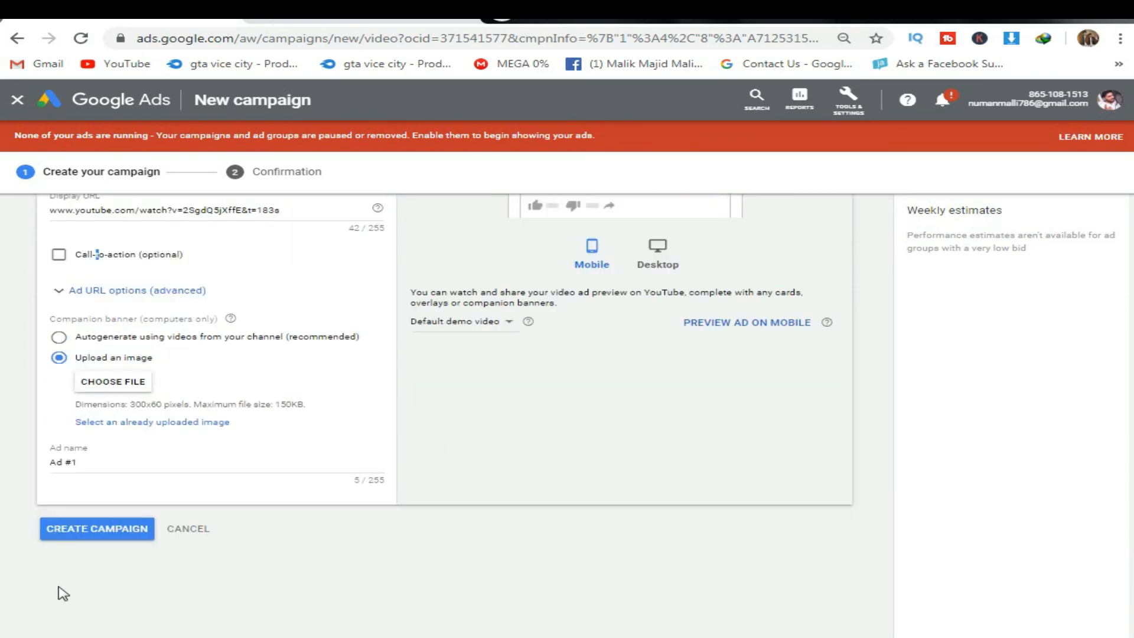
pyautogui.click(77, 537)
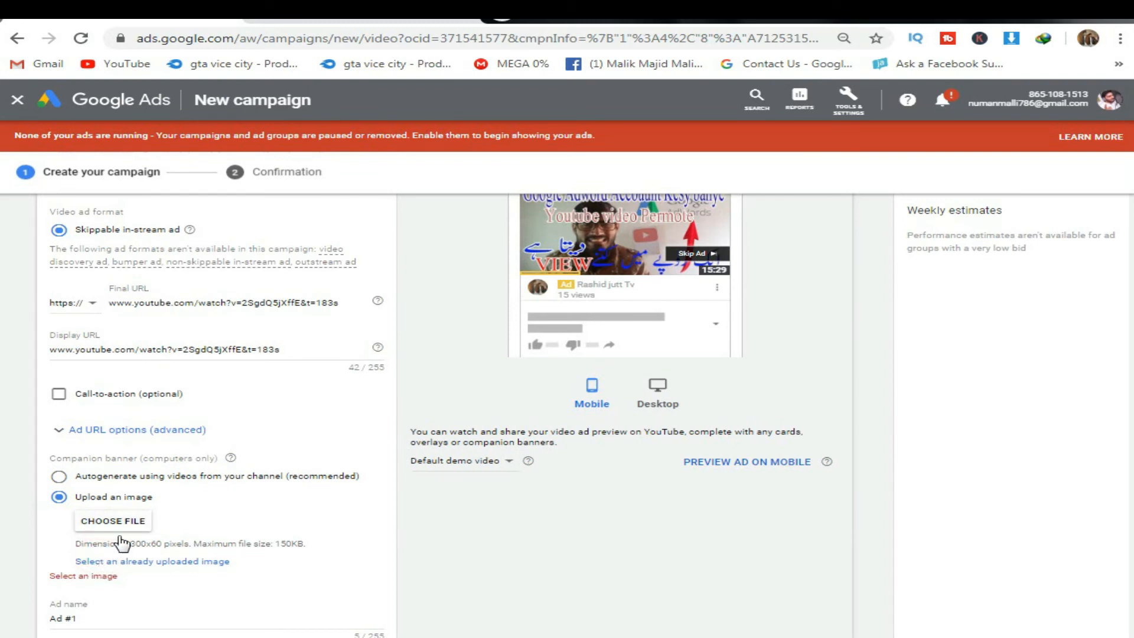
pyautogui.click(94, 476)
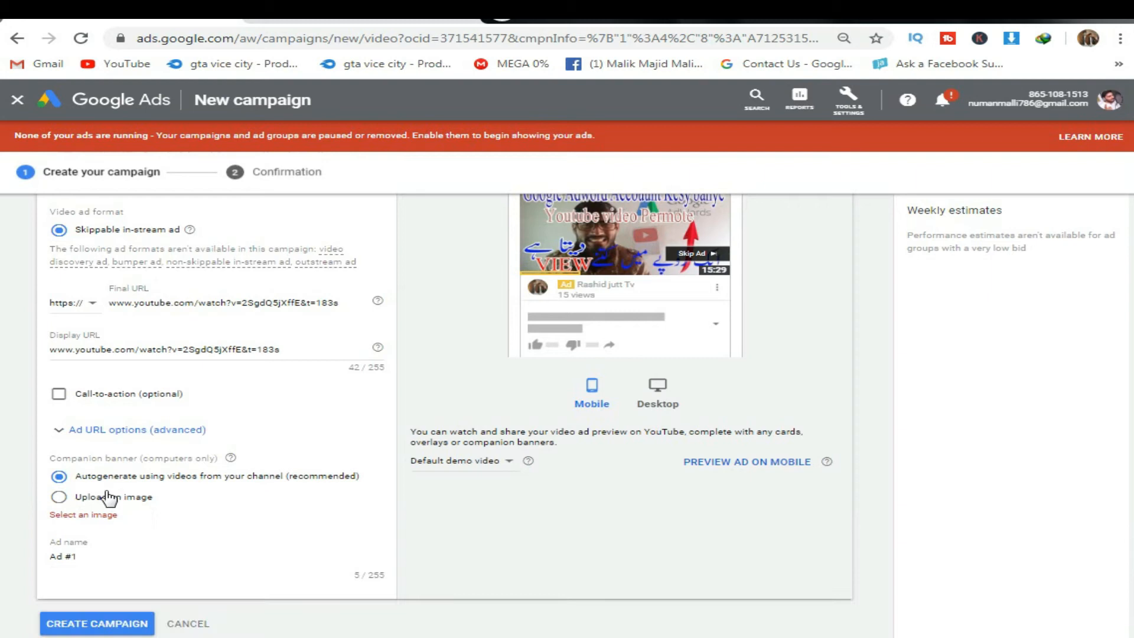
pyautogui.scroll(-1, 313, 501)
pyautogui.click(88, 564)
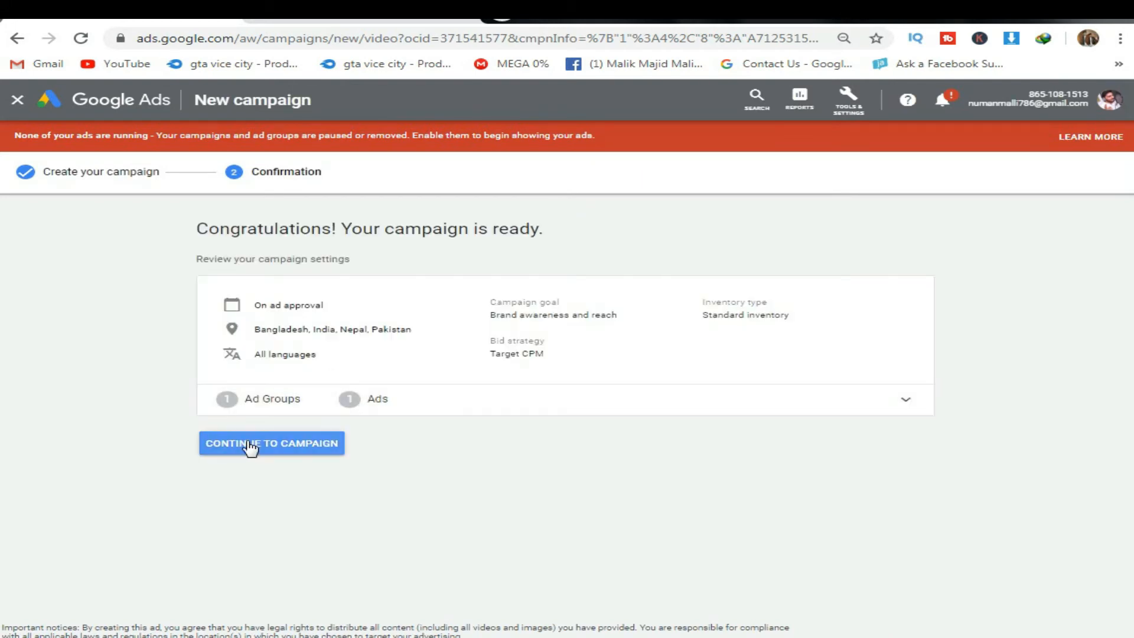
# Step: Continue to the new campaign and check the review status of Ad #1 in its ads list
pyautogui.click(278, 447)
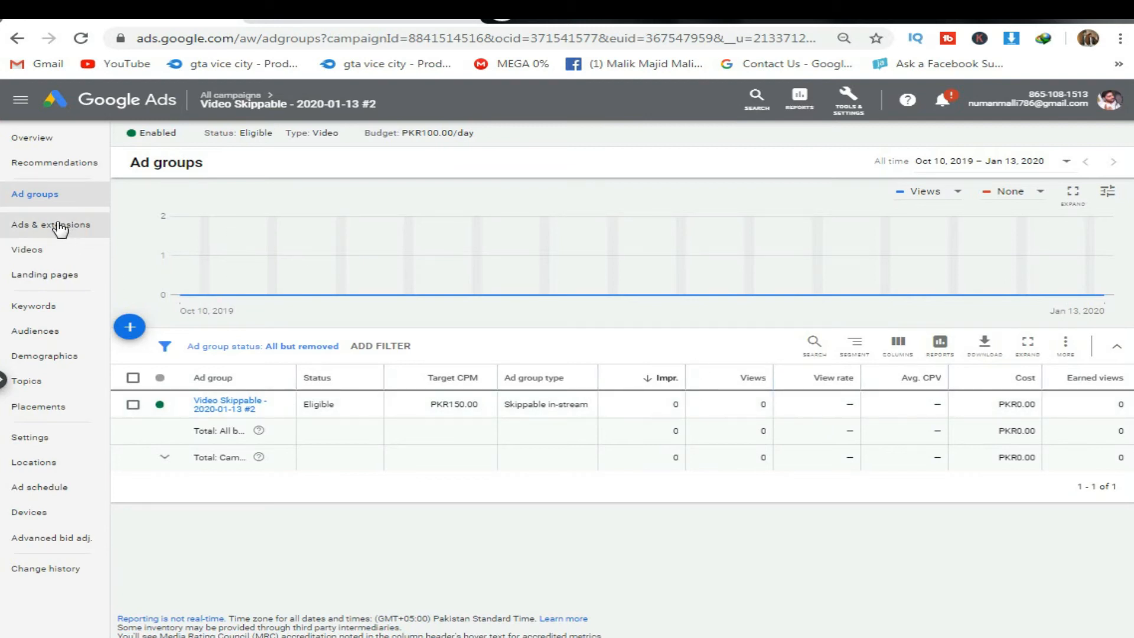
pyautogui.click(87, 227)
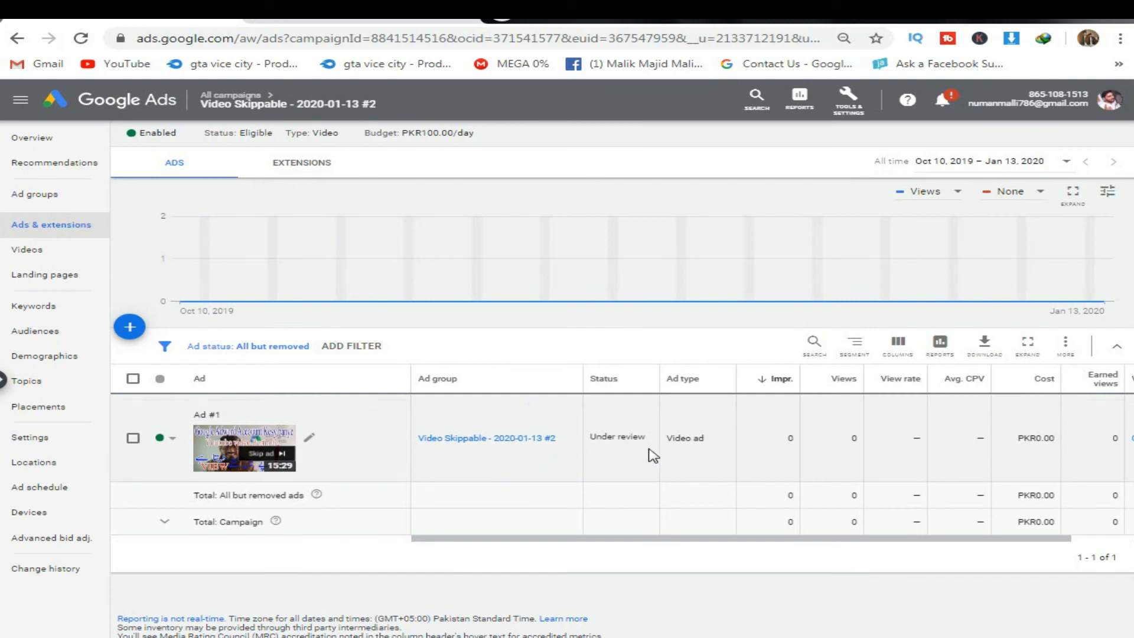
pyautogui.moveTo(594, 436); pyautogui.dragTo(656, 442)
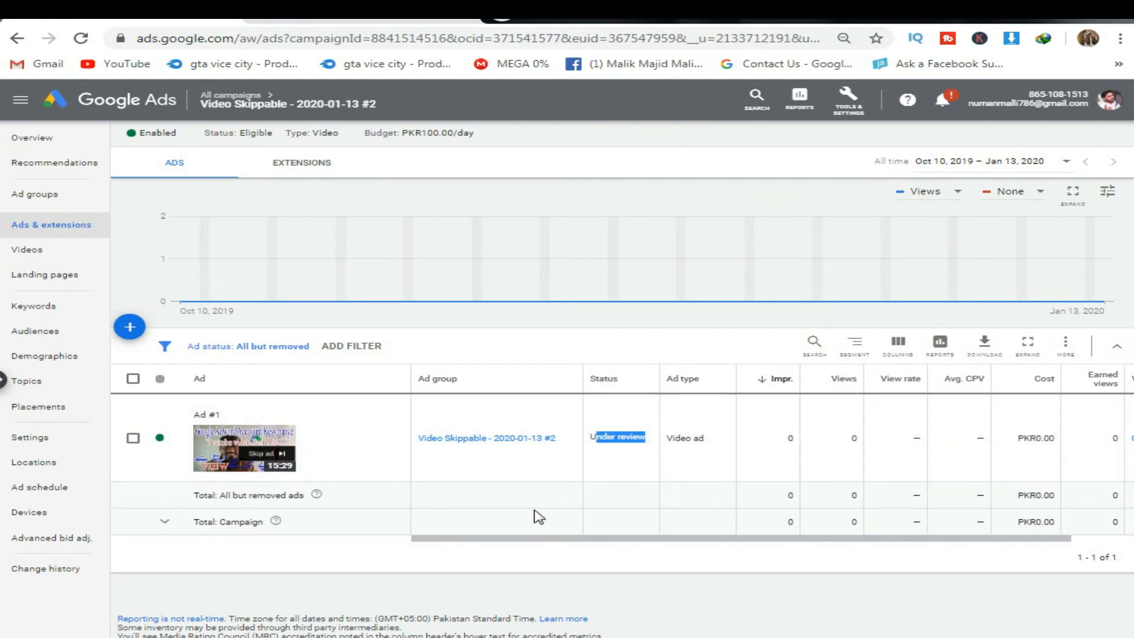
# Step: Switch to the YouTube channel's Google account and review its campaigns' cost and views in the account overview
pyautogui.click(1110, 100)
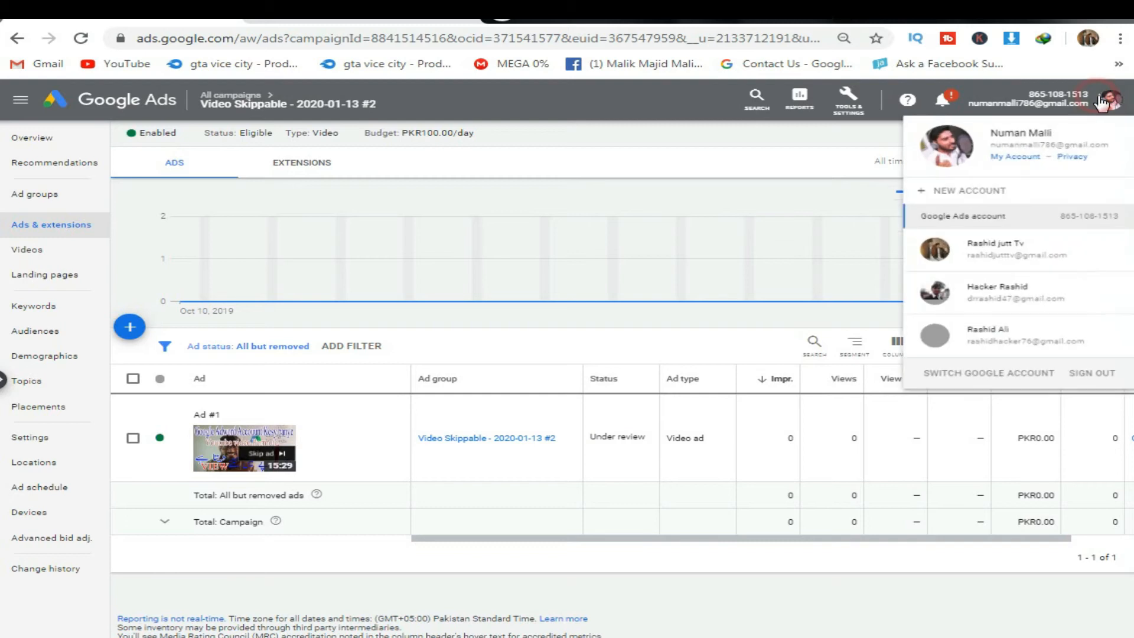
pyautogui.click(975, 261)
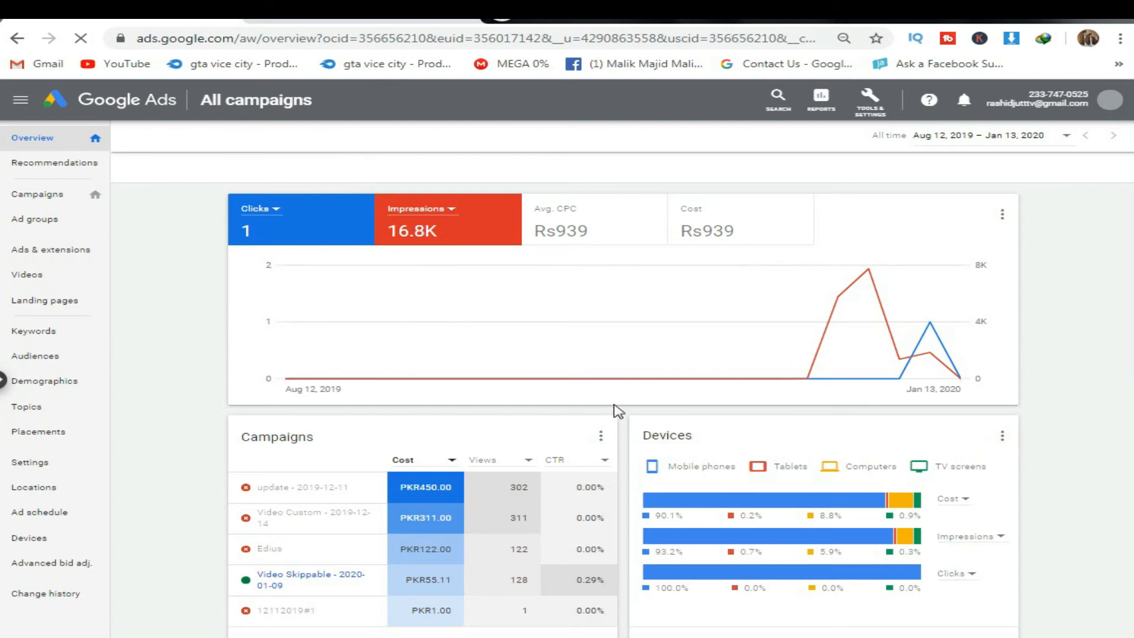
pyautogui.scroll(-2, 337, 380)
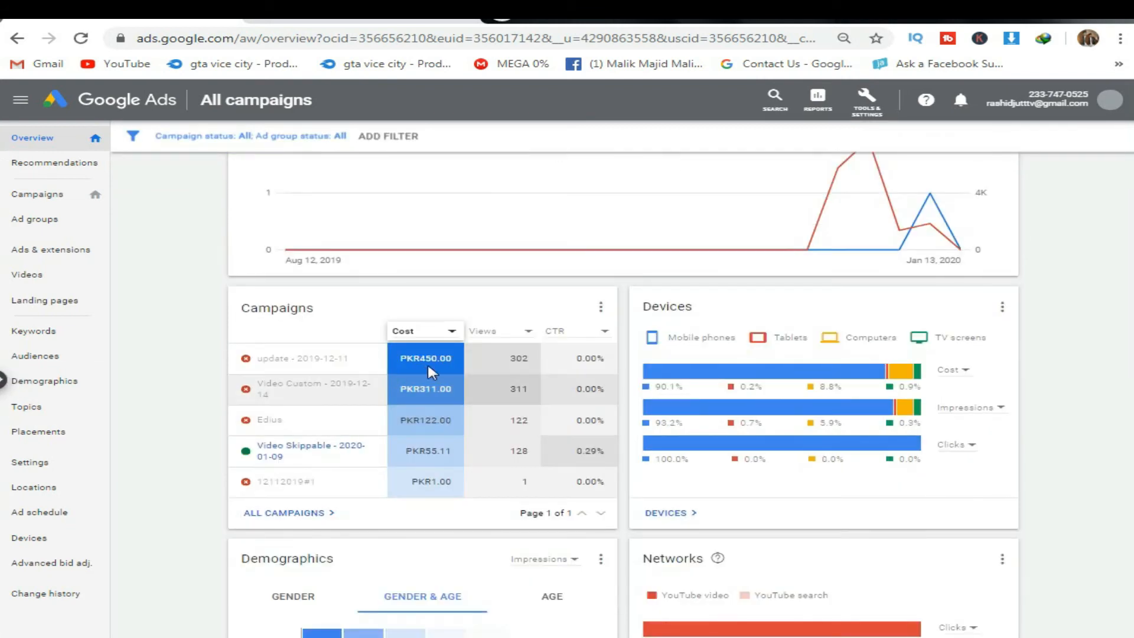
pyautogui.moveTo(427, 367)
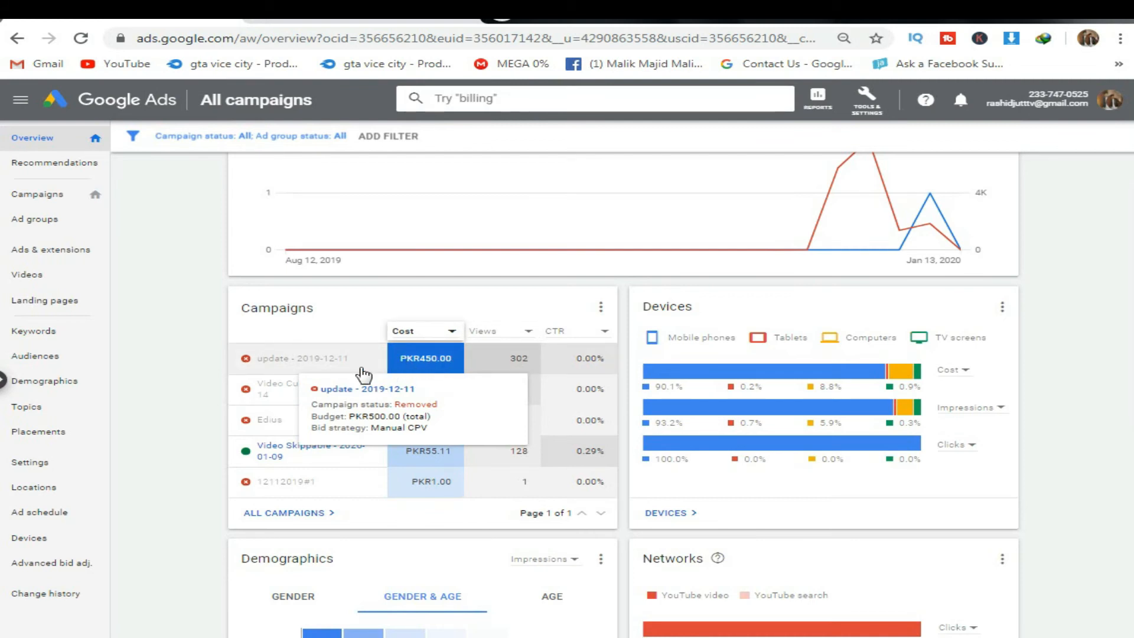
pyautogui.moveTo(277, 419)
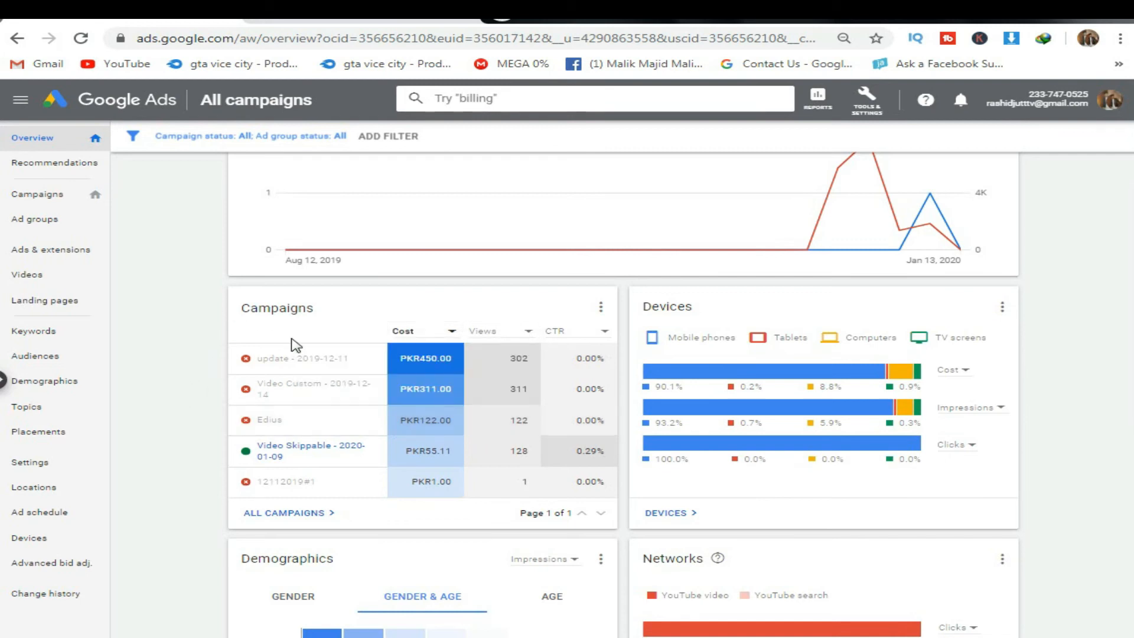
pyautogui.moveTo(424, 399)
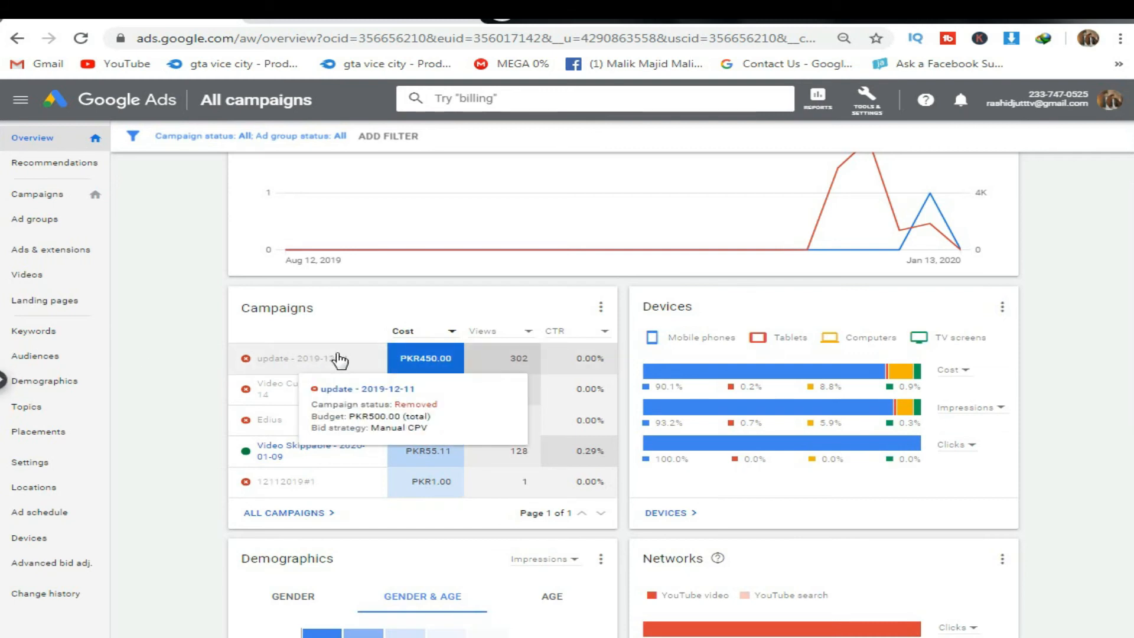
pyautogui.scroll(-2, 340, 360)
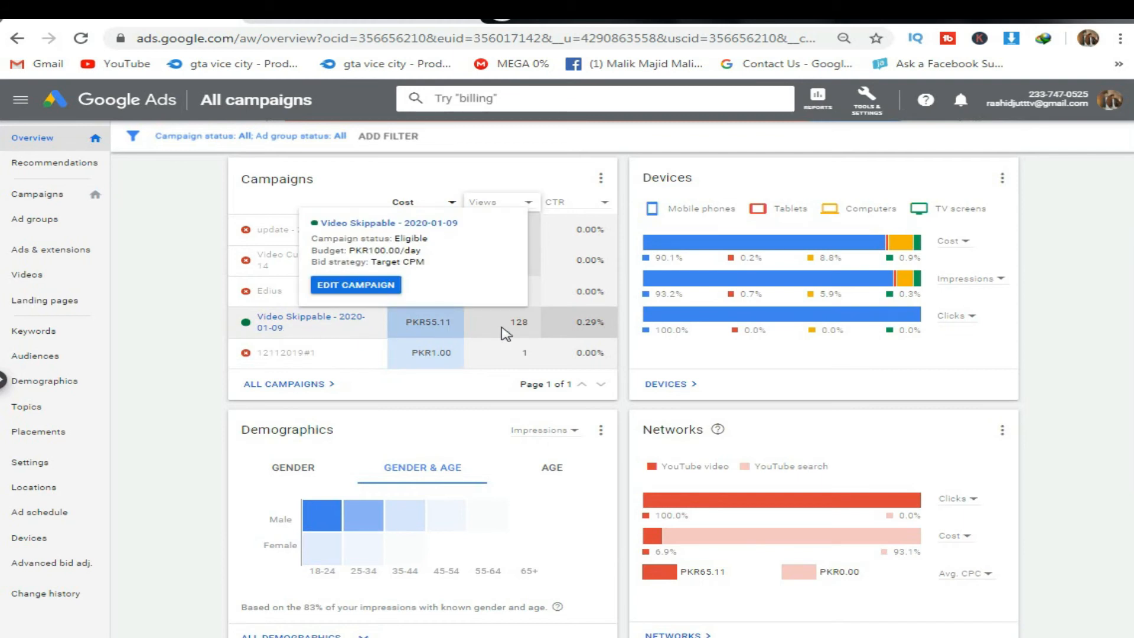
pyautogui.scroll(3, 142, 366)
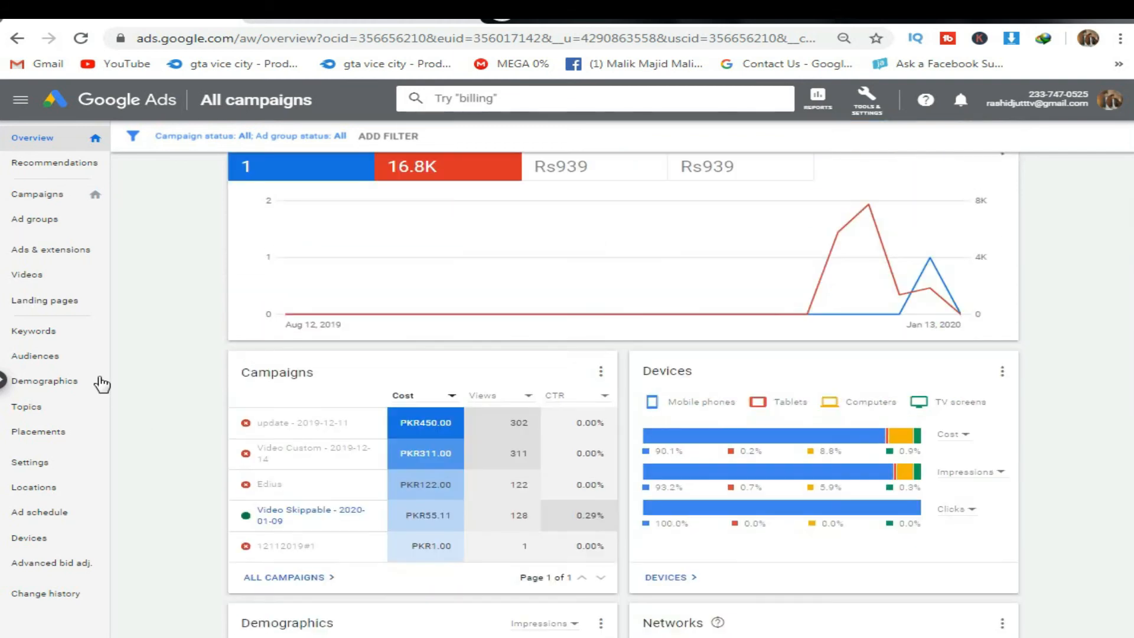
# Step: Open the campaigns list and check the views and average CPV of Video Skippable - 2020-01-09
pyautogui.click(37, 194)
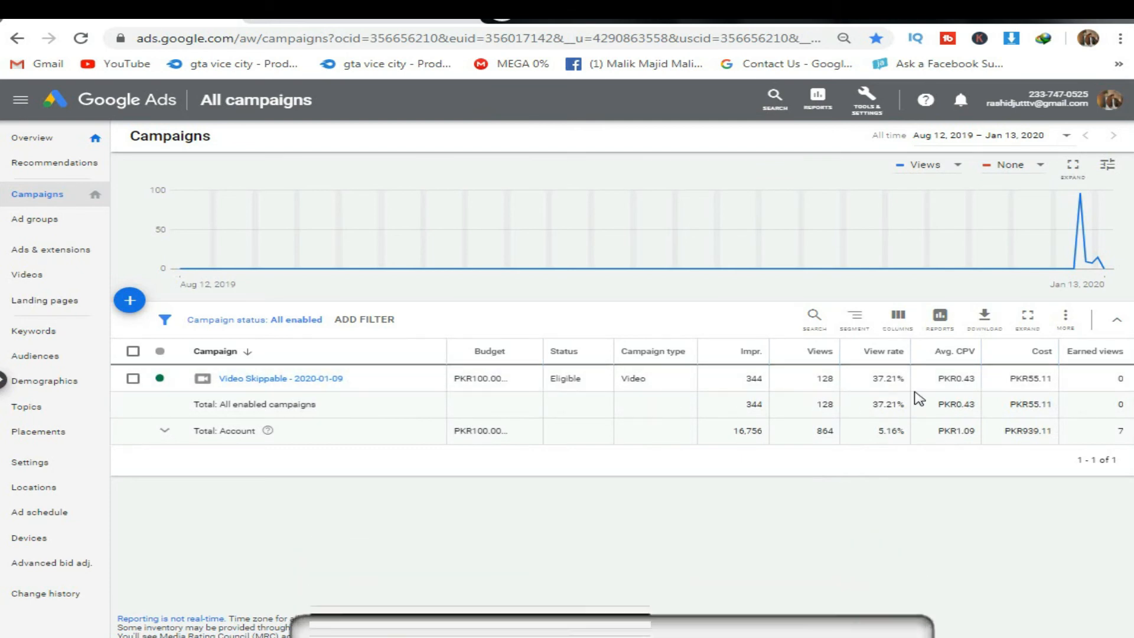
pyautogui.doubleClick(956, 378)
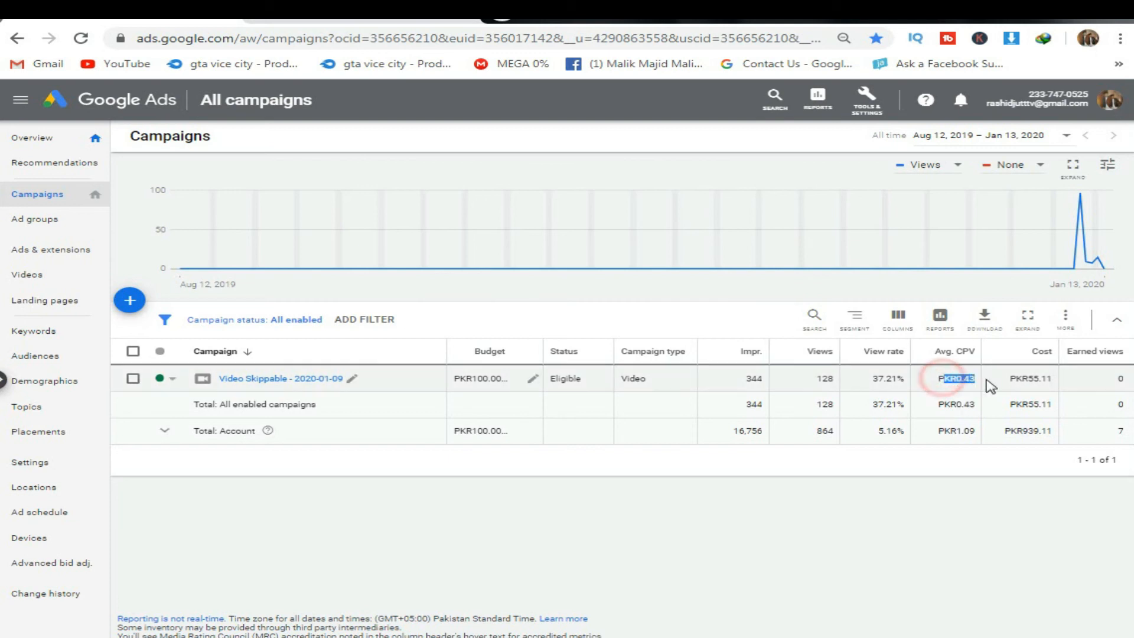
pyautogui.moveTo(818, 378); pyautogui.dragTo(852, 380)
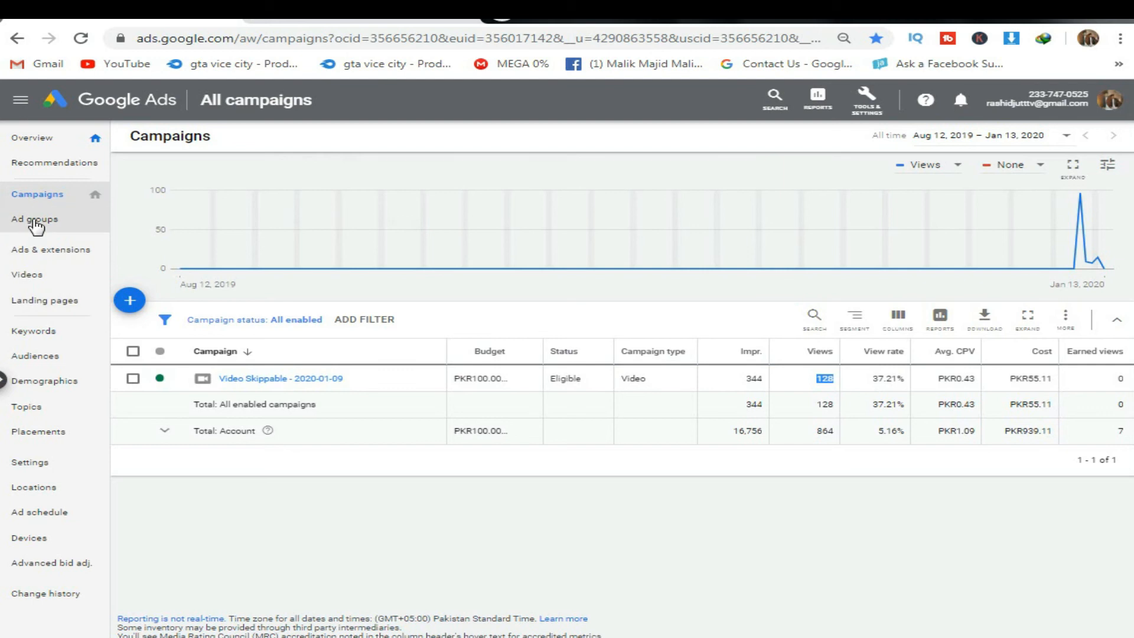
pyautogui.moveTo(956, 378); pyautogui.dragTo(979, 386)
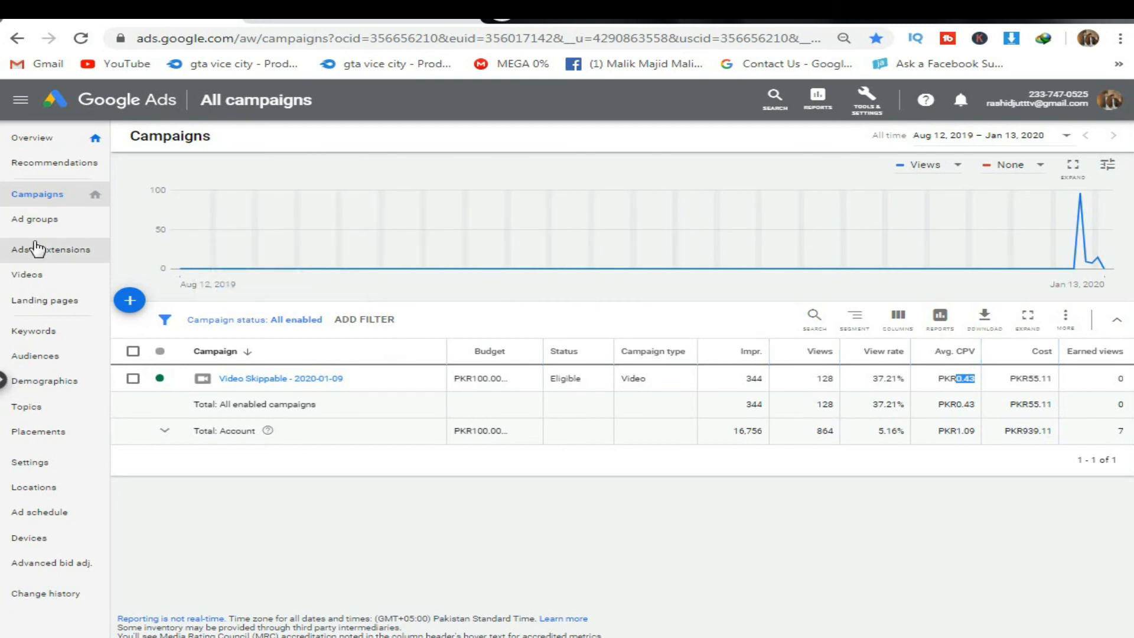
# Step: Open the ad groups list and check the target CPM and average CPV of the Video Skippable - 2020-01-09 ad group
pyautogui.click(36, 221)
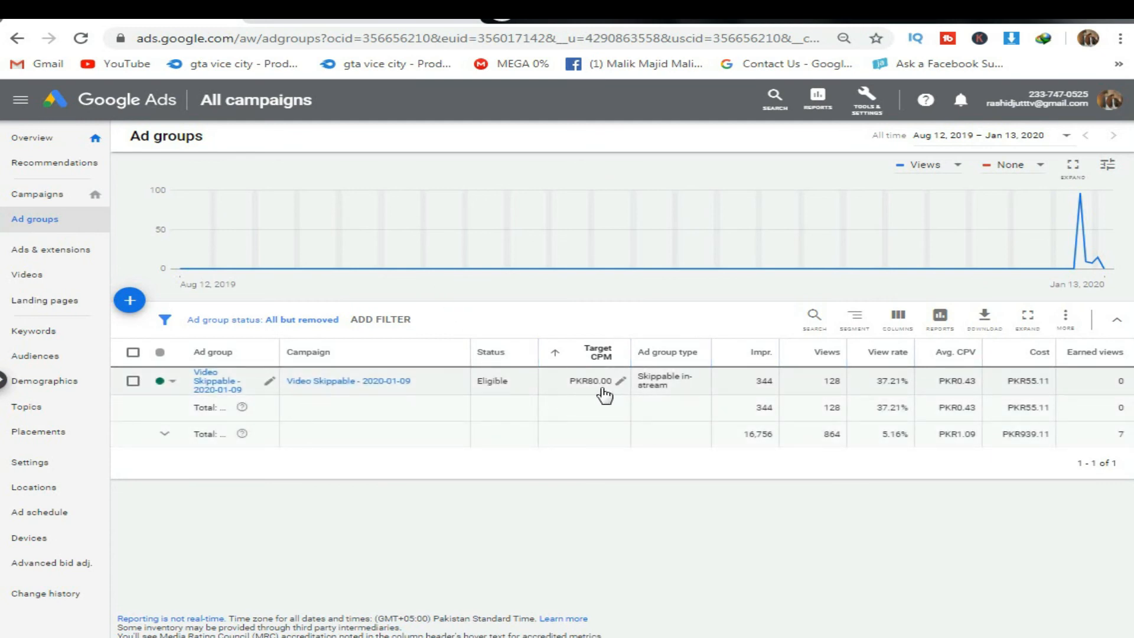
pyautogui.moveTo(933, 387); pyautogui.dragTo(975, 389)
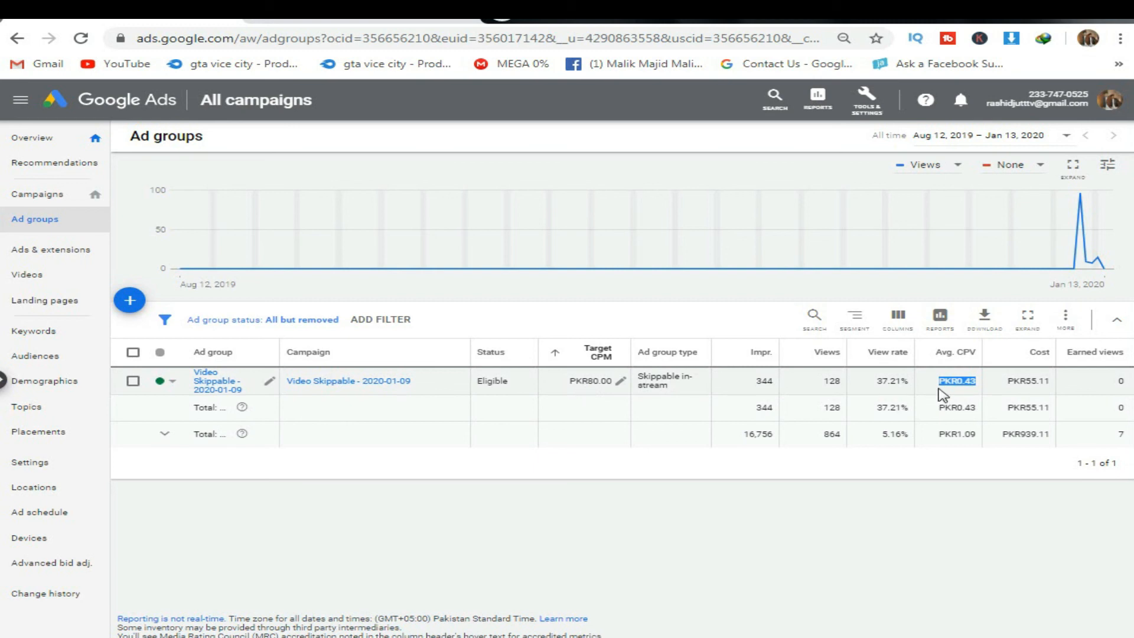
pyautogui.click(945, 381)
pyautogui.click(966, 388)
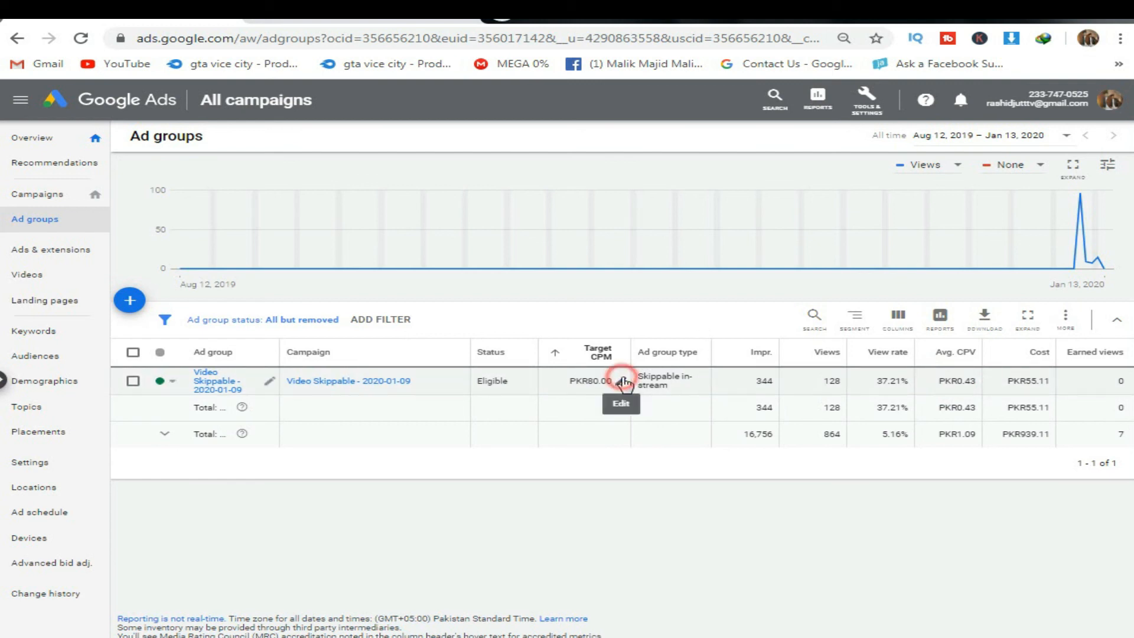
# Step: Set the Video Skippable - 2020-01-09 ad group's target CPM to PKR 200.00, save it and return to the account overview
pyautogui.click(621, 382)
pyautogui.moveTo(595, 408); pyautogui.dragTo(524, 414)
pyautogui.press('BackSpace')
pyautogui.write('200')
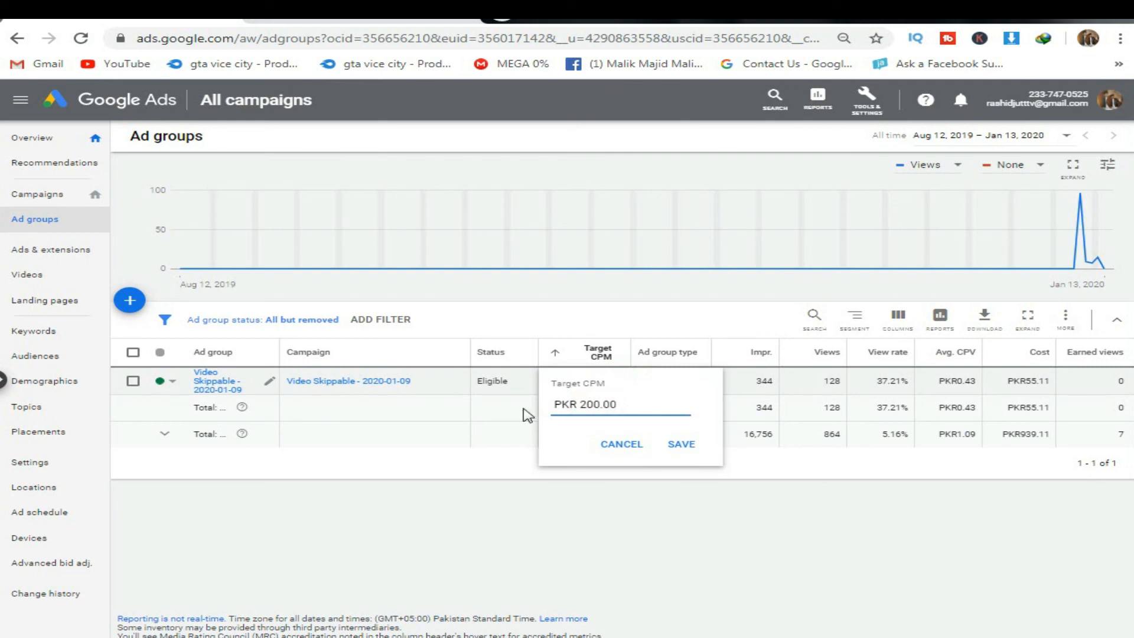
pyautogui.click(695, 447)
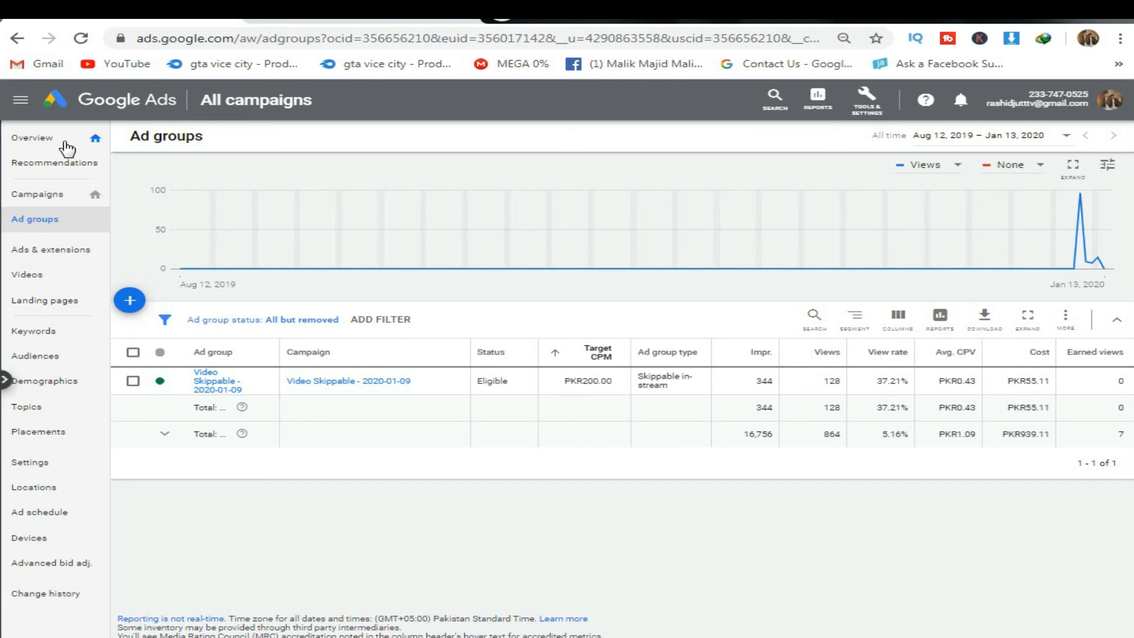
pyautogui.click(41, 139)
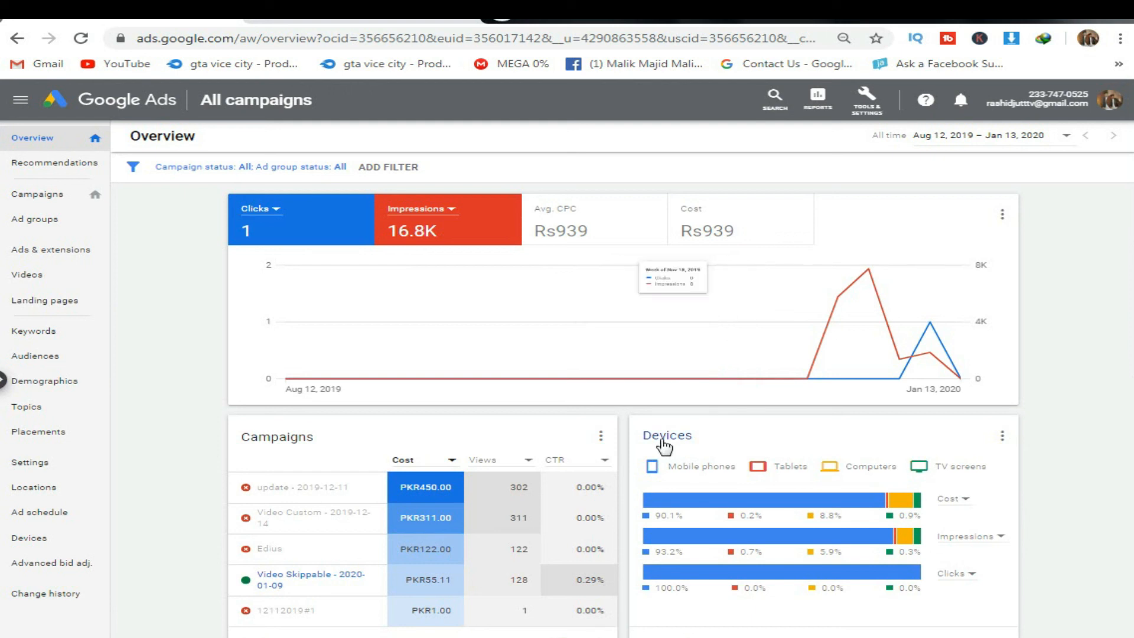
pyautogui.click(822, 164)
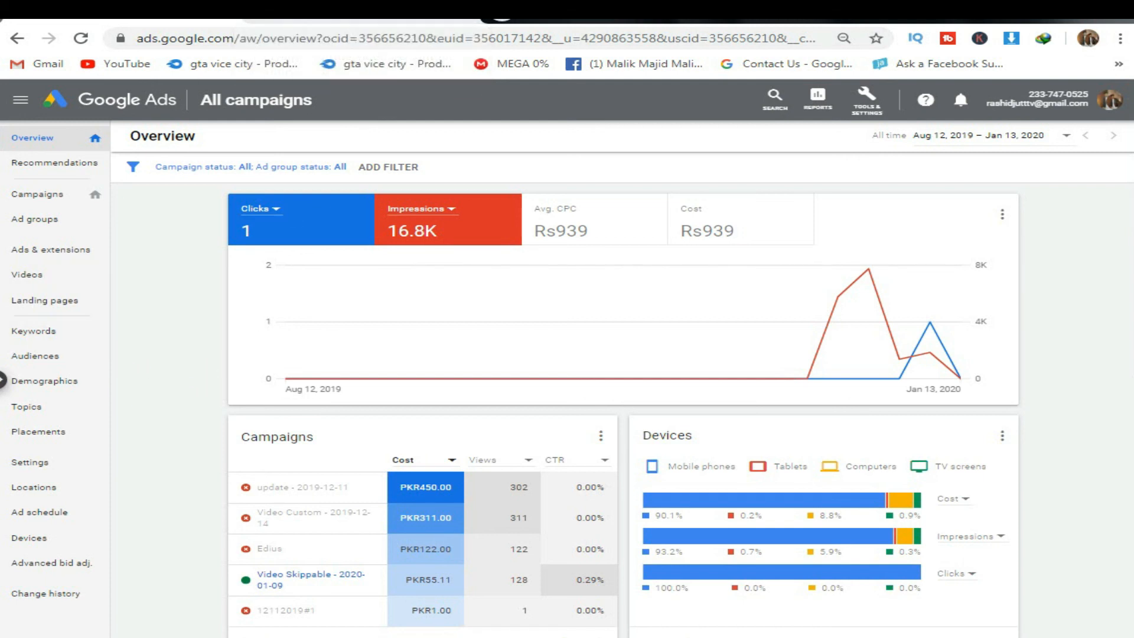
# Step: Switch to YouTube, look through the uploads and popular videos on the promoted video's channel page, and switch back to Google Ads
pyautogui.click(316, 13)
pyautogui.scroll(-3, 410, 273)
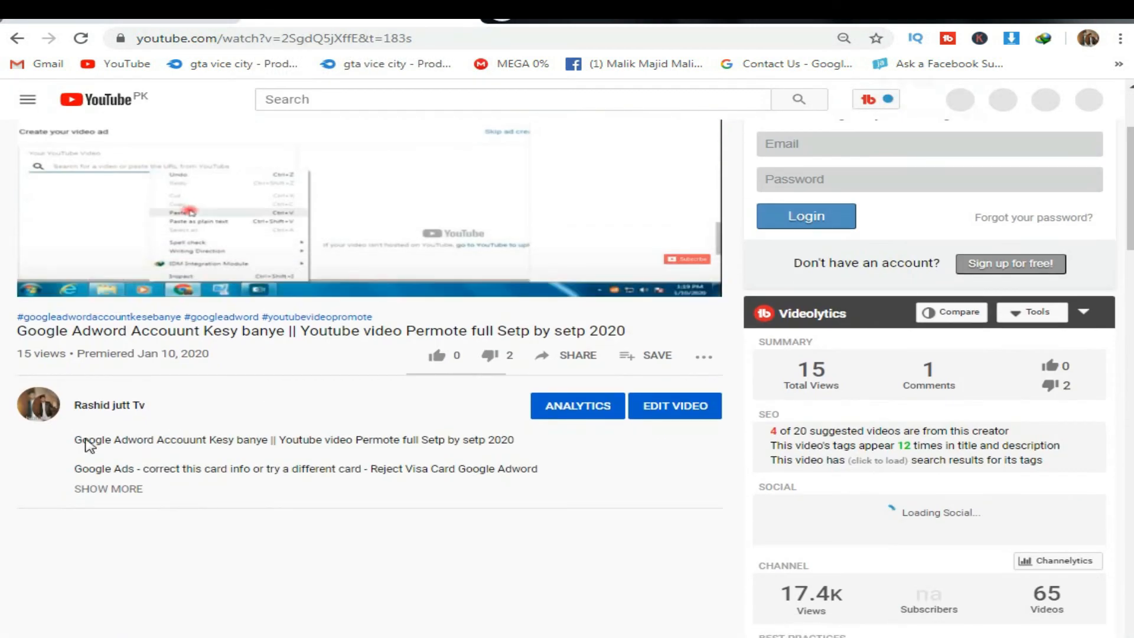
pyautogui.click(111, 408)
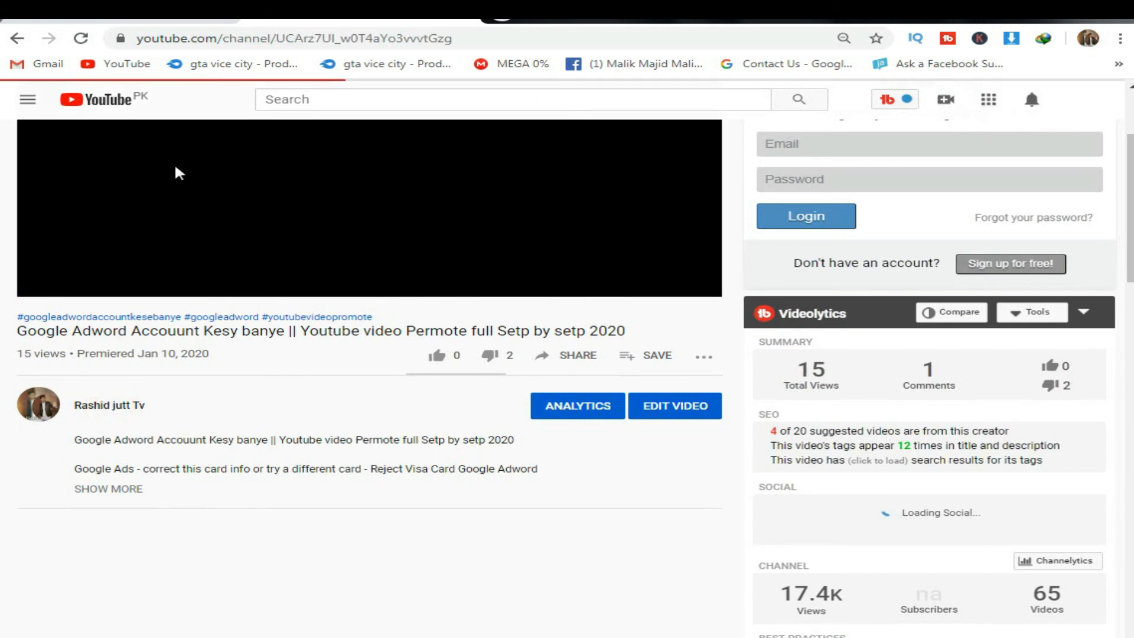
pyautogui.scroll(-6, 387, 360)
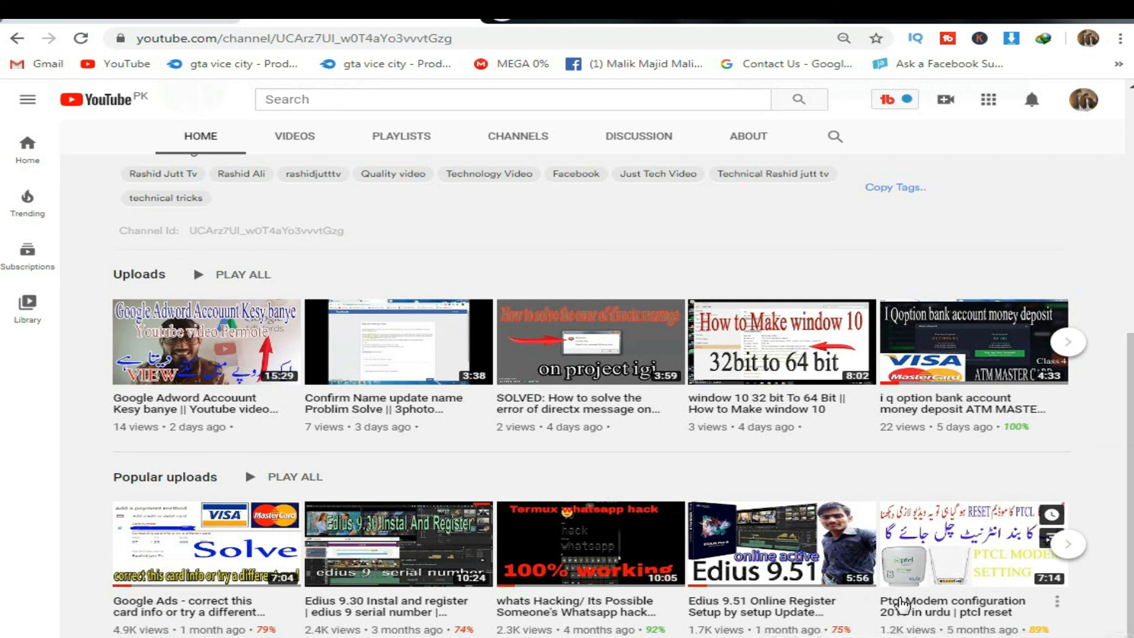
pyautogui.scroll(8, 302, 248)
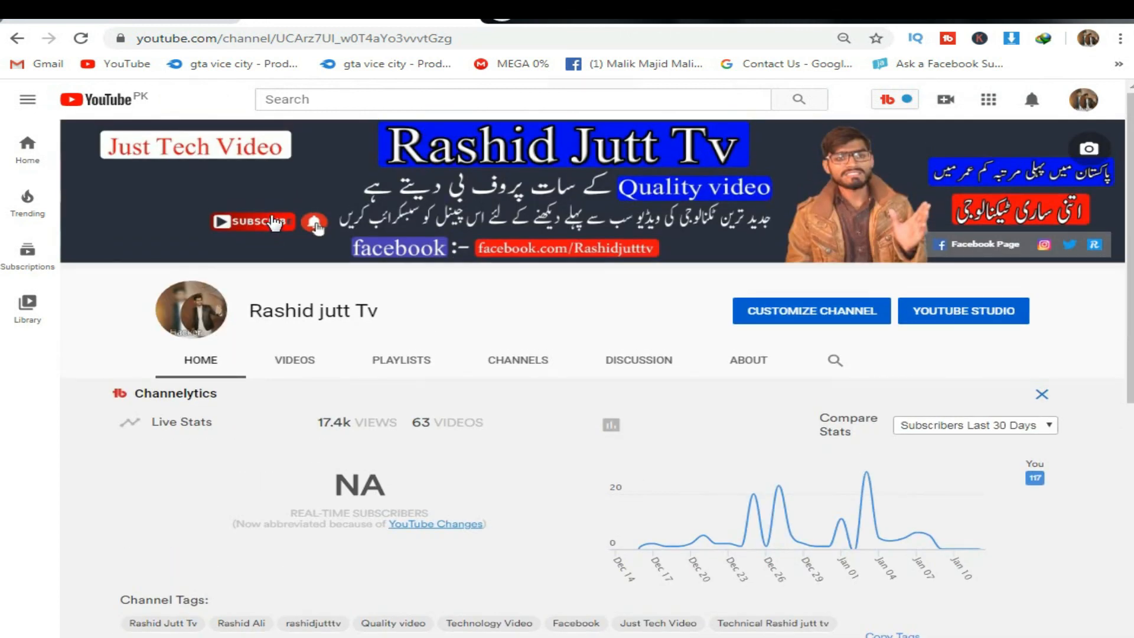
pyautogui.click(172, 12)
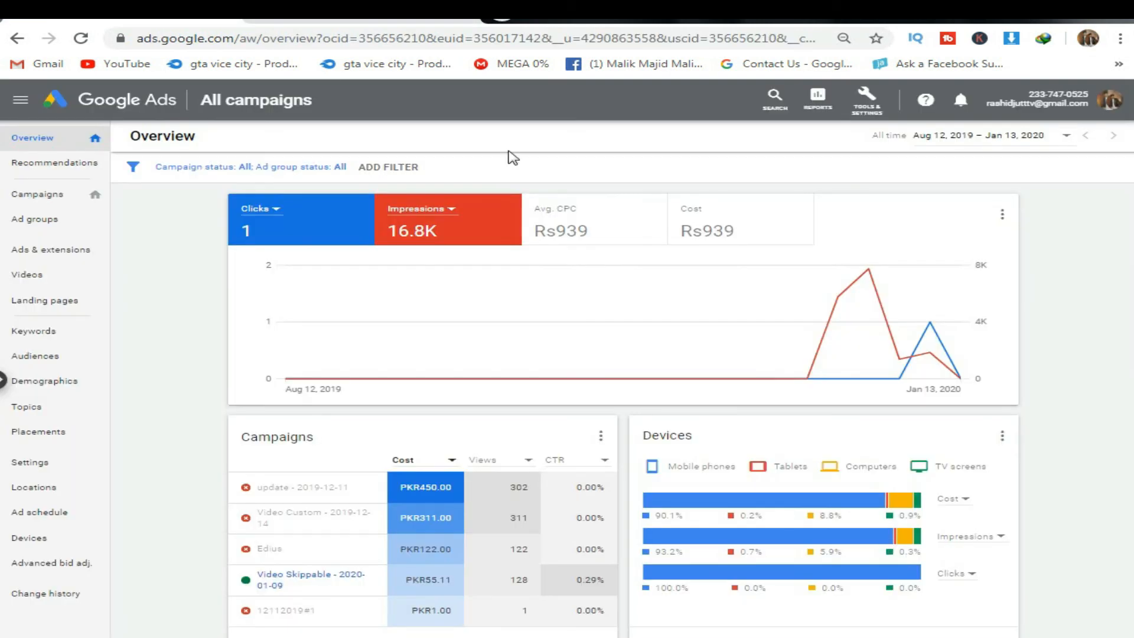